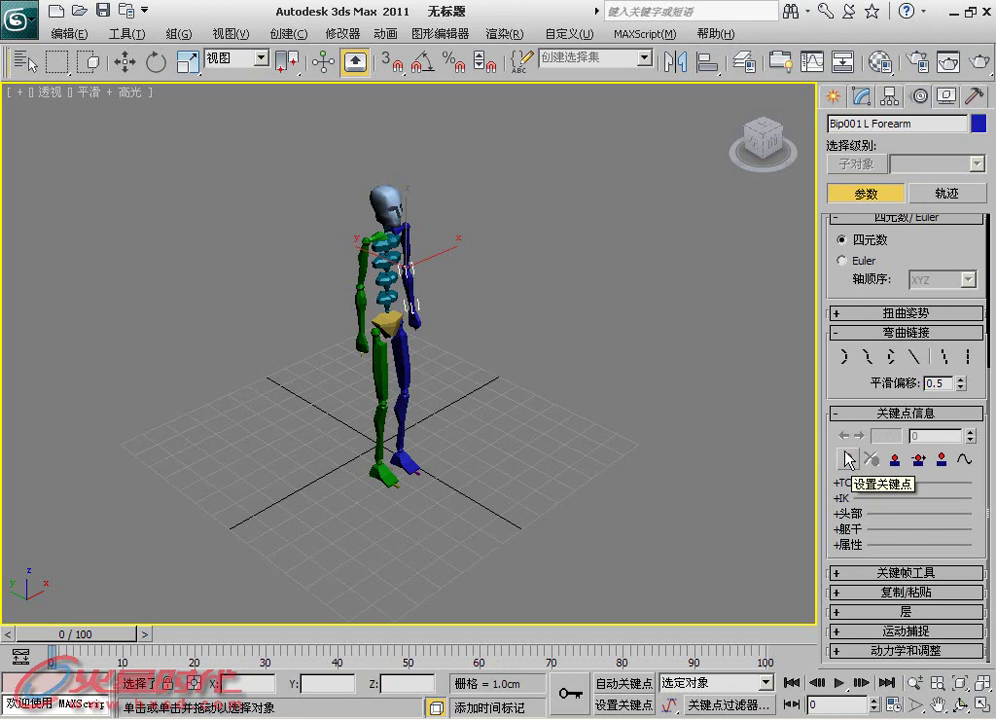
With Auto Key on, key Bip001 R Hand at frame 0, then go to frame 10.
click(628, 684)
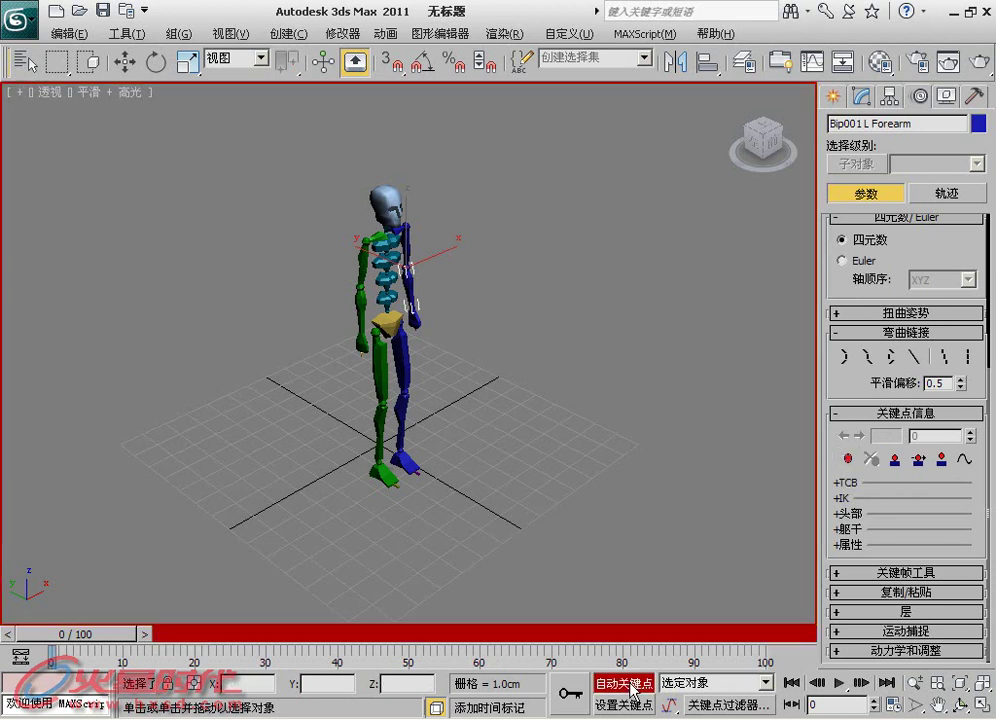
drag(87, 643, 44, 657)
click(378, 354)
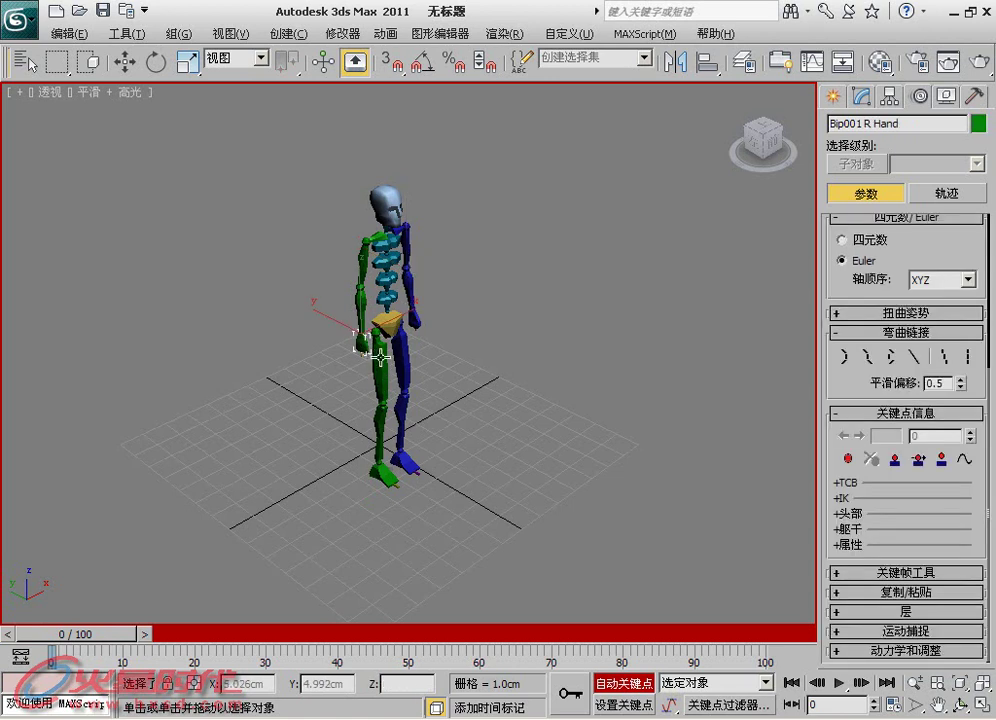
click(849, 459)
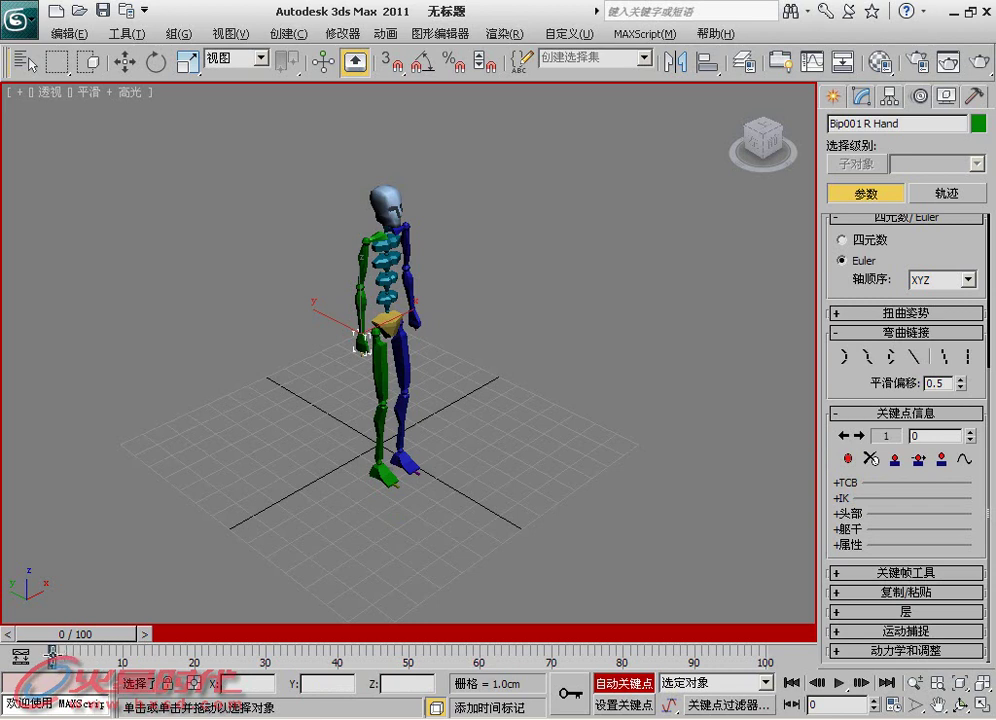
click(871, 458)
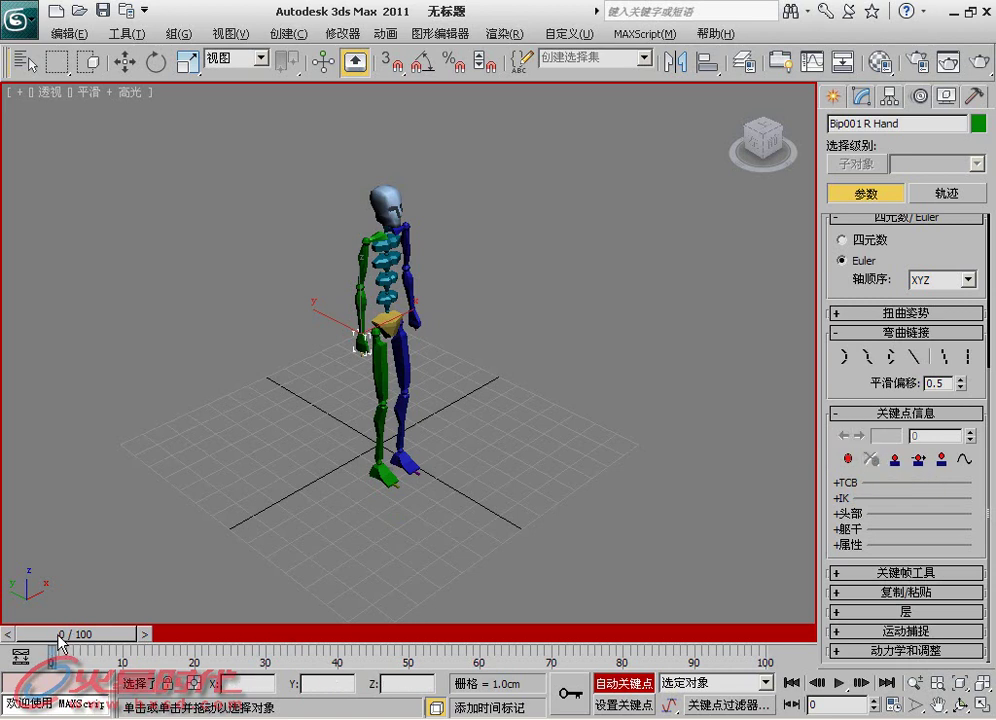
click(857, 458)
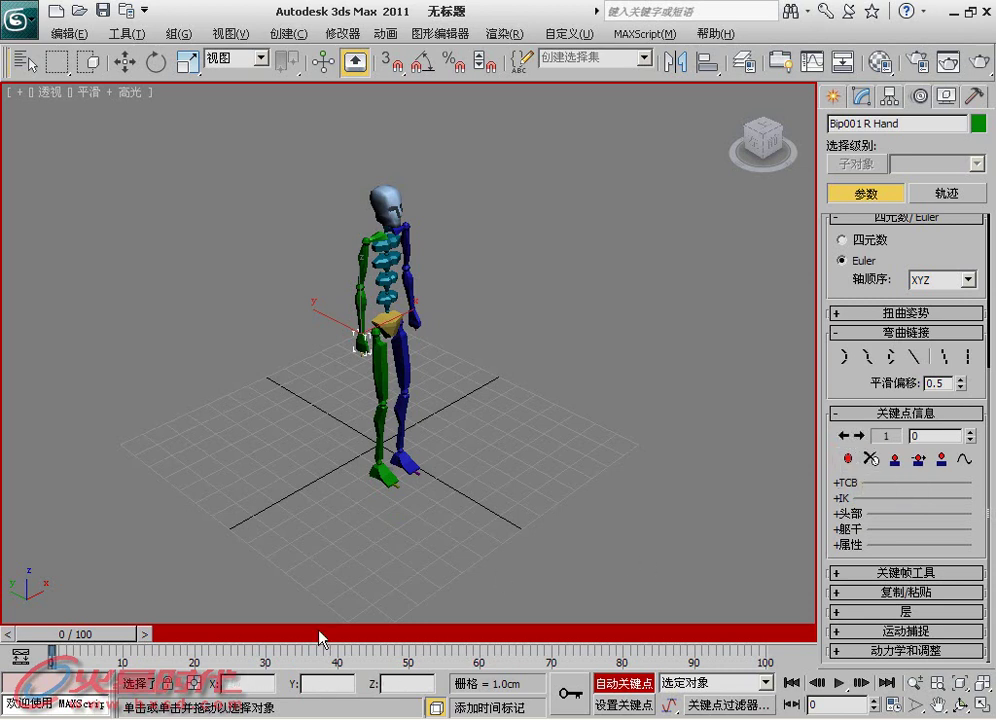
drag(131, 640, 196, 636)
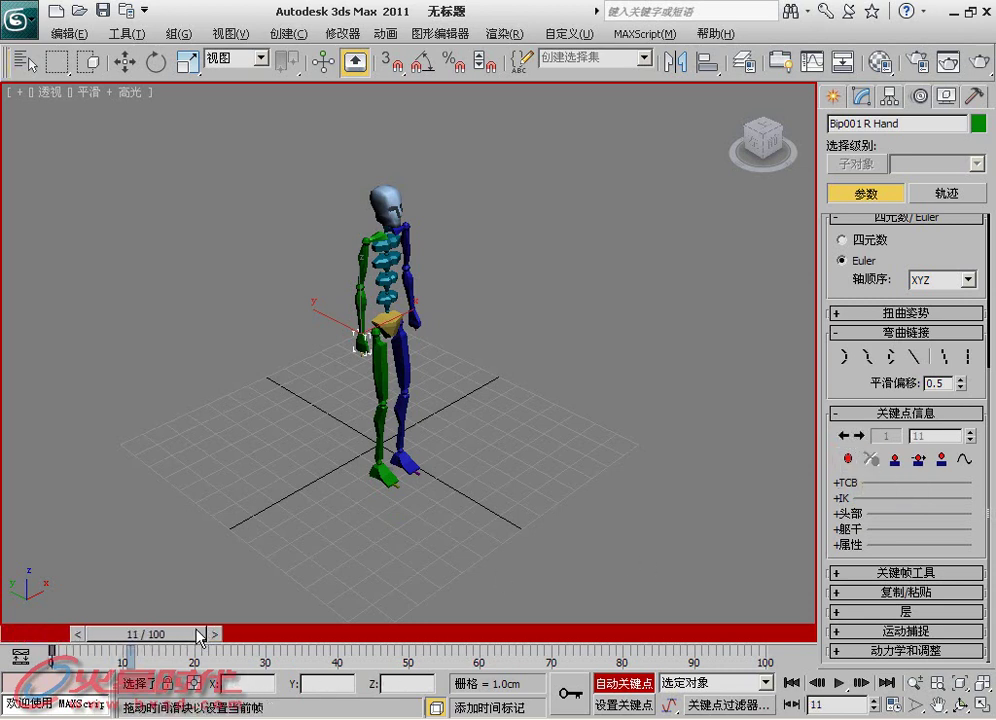
click(198, 633)
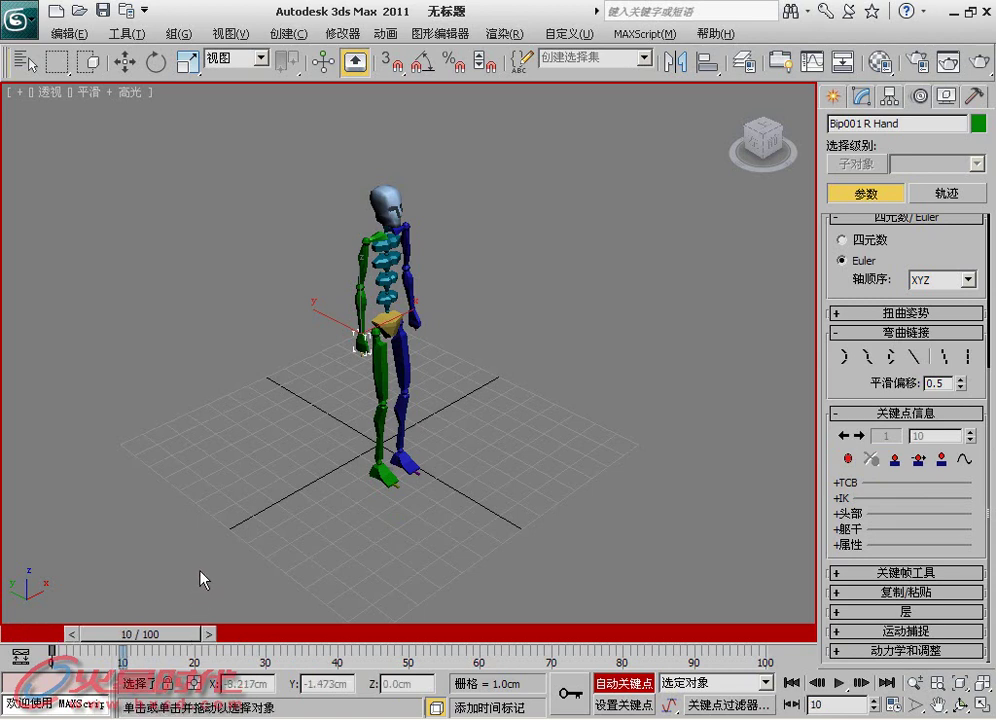
Move the right hand up to the chest at frame 10 and forward at frame 20.
key(w)
alt+middle_drag(414, 389, 451, 378)
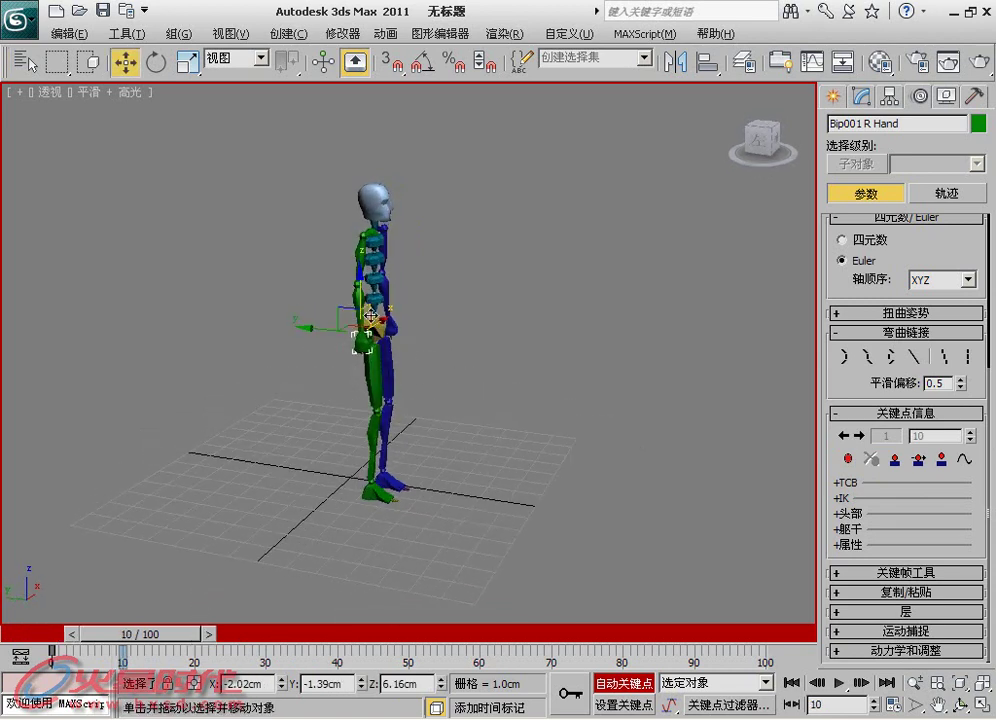
drag(340, 322, 404, 282)
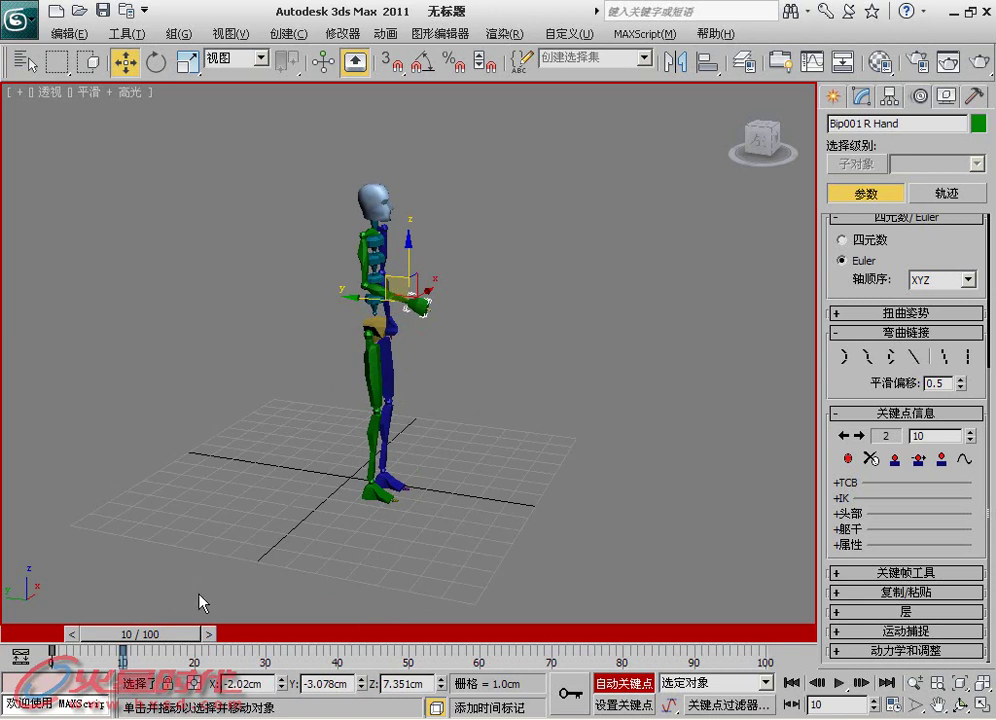
drag(145, 633, 205, 633)
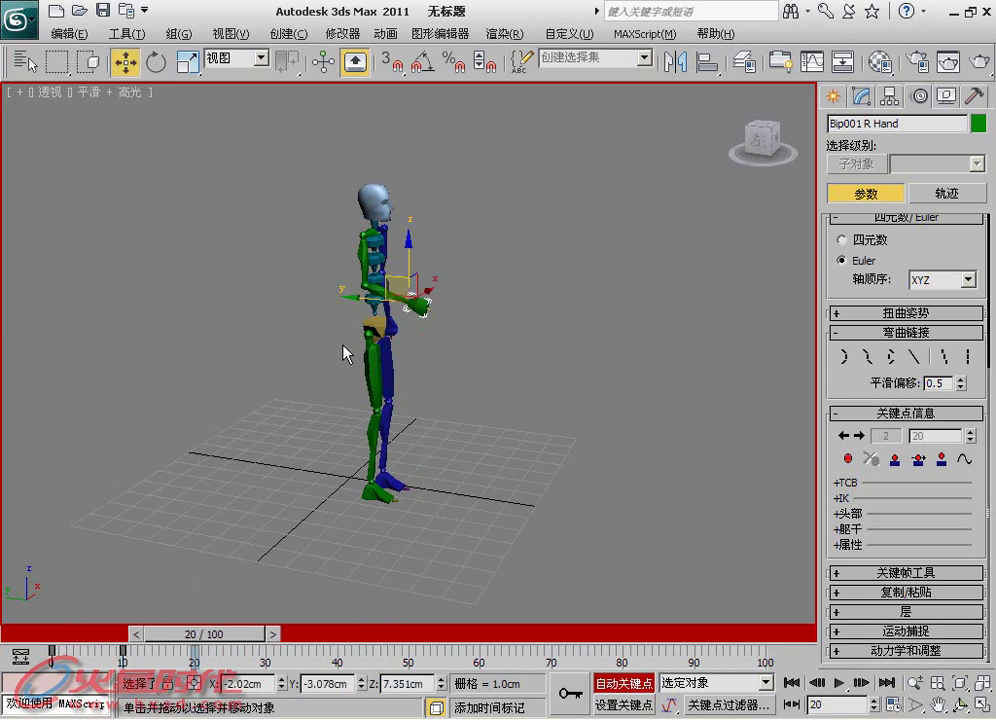
drag(399, 281, 440, 247)
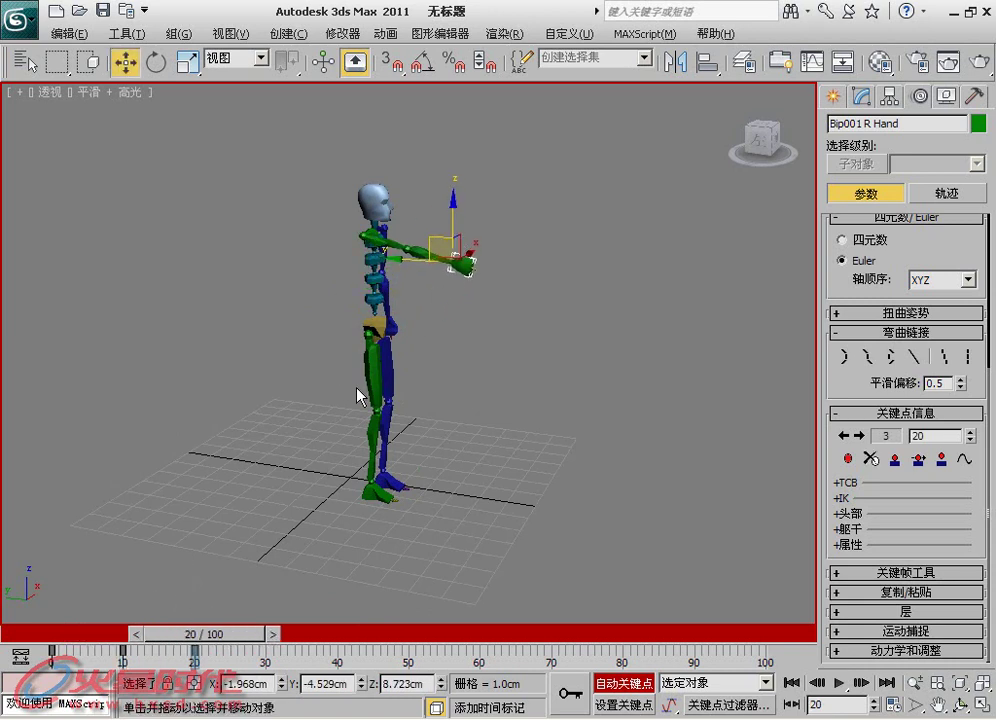
Raise the right hand overhead at frame 30, then return to frame 0.
drag(262, 633, 332, 633)
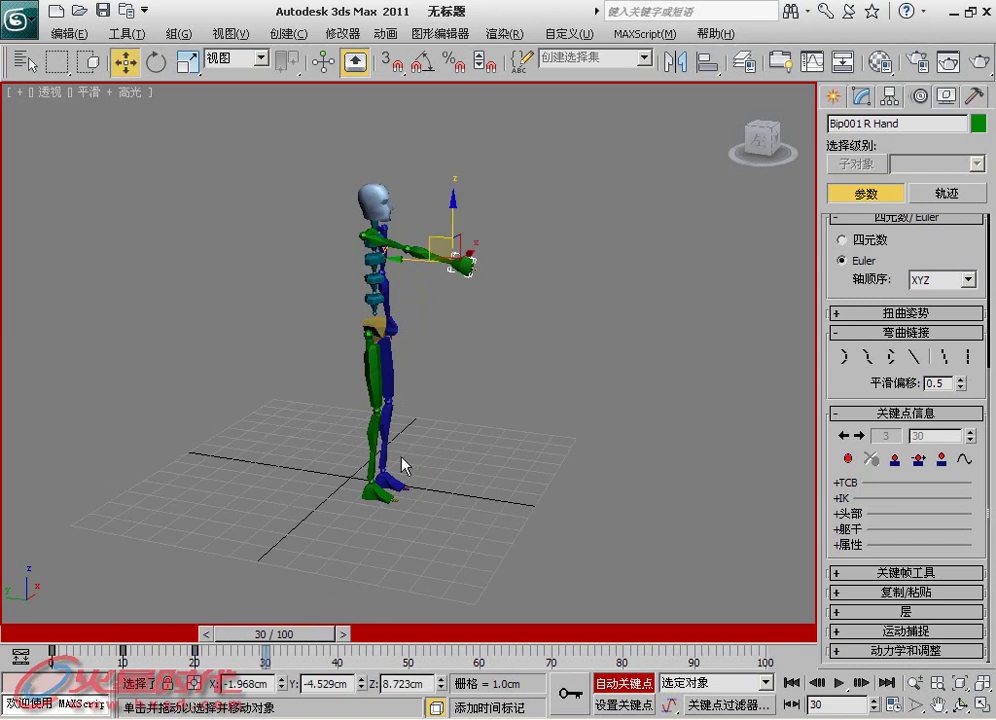
drag(453, 223, 409, 111)
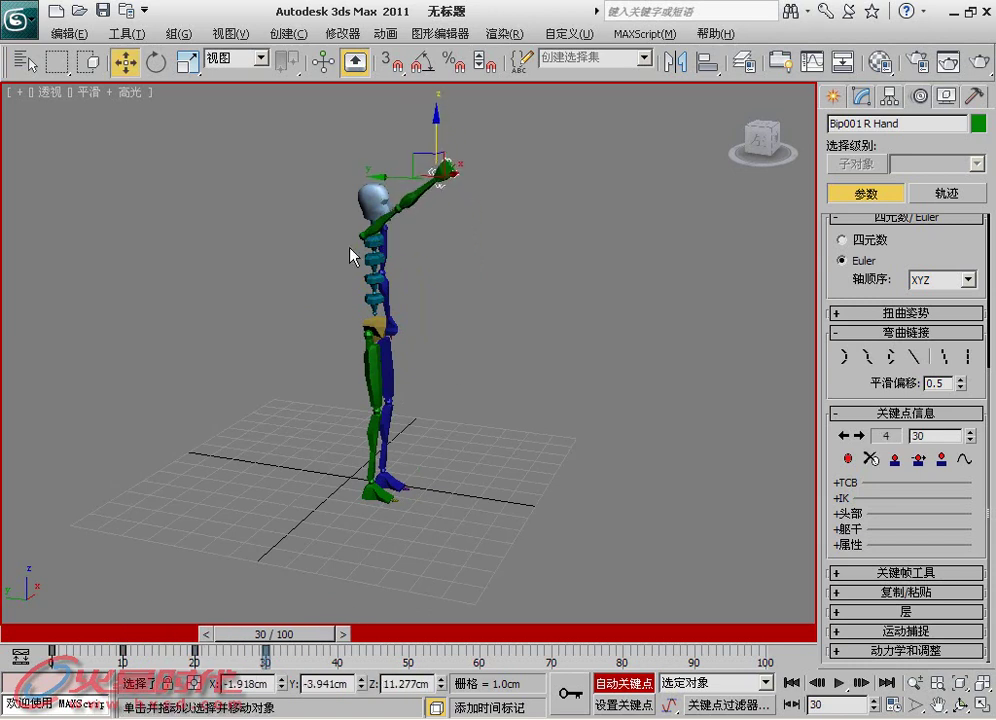
mouse_move(326, 637)
mouse_down()
mouse_move(83, 637)
mouse_move(258, 640)
mouse_move(175, 643)
mouse_up()
key(w)
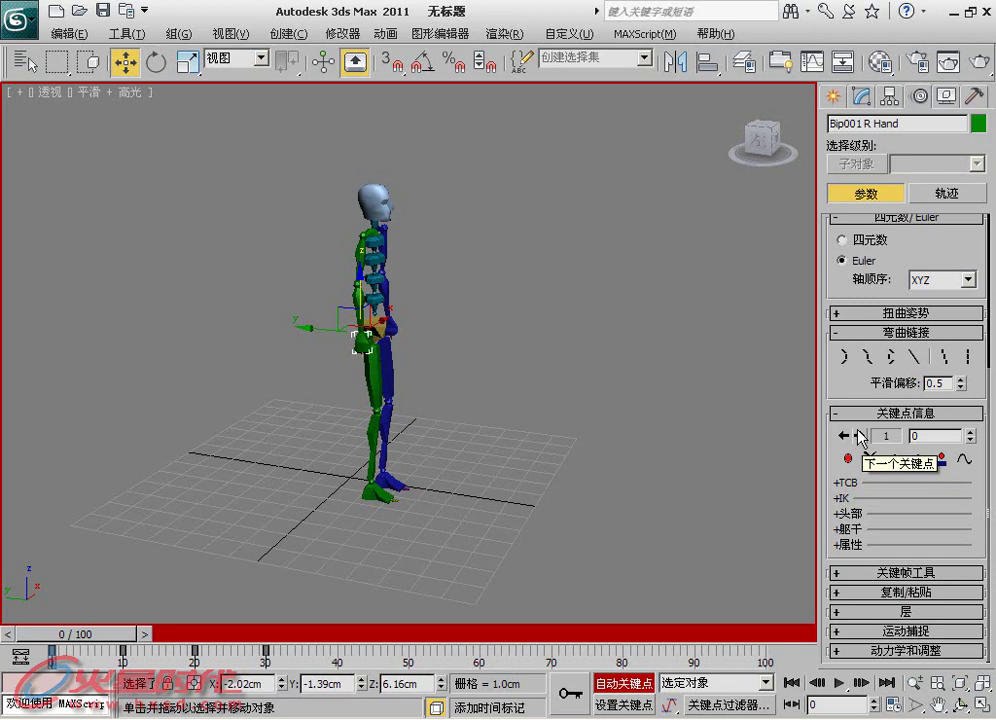
Step to the hand's frame 20 key, shift it to 27 and back to 20, then turn off Auto Key.
click(862, 437)
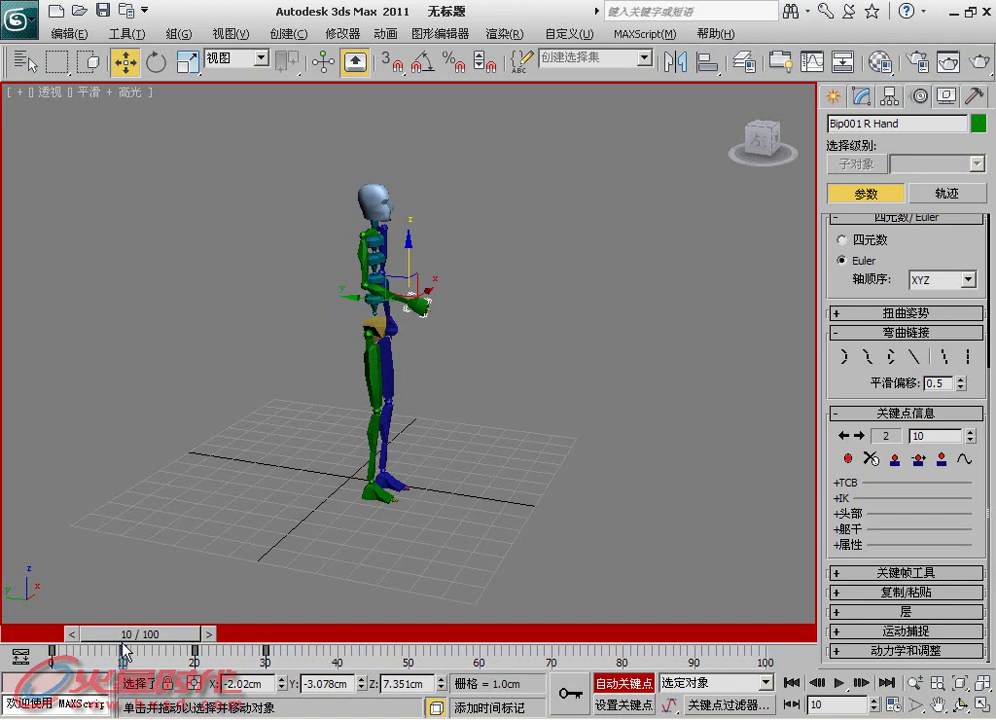
click(862, 432)
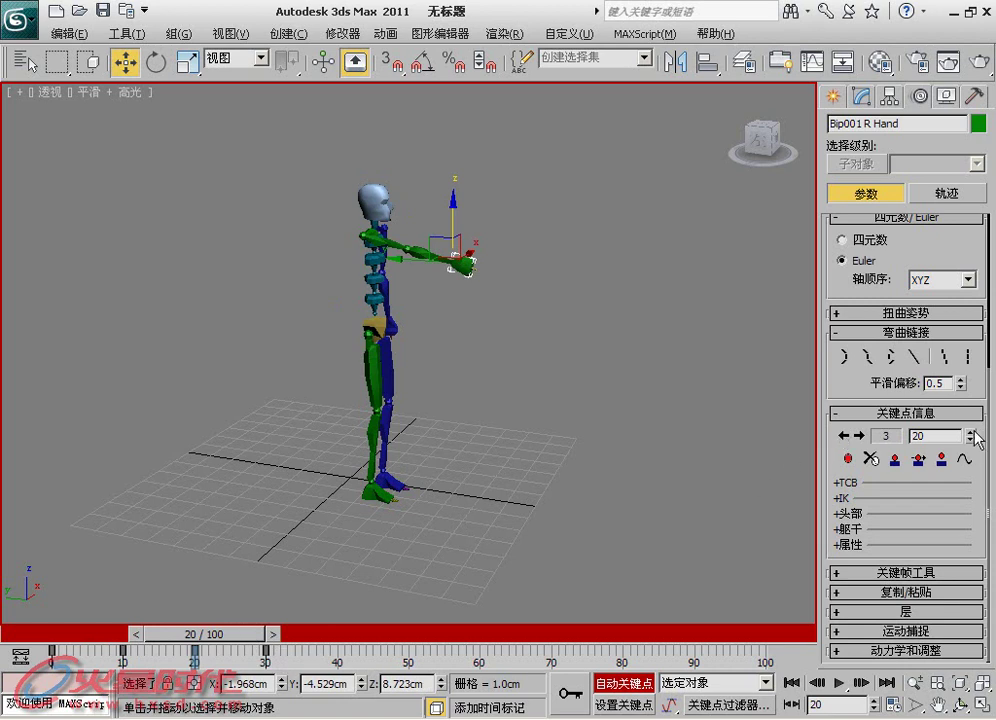
drag(975, 437, 975, 435)
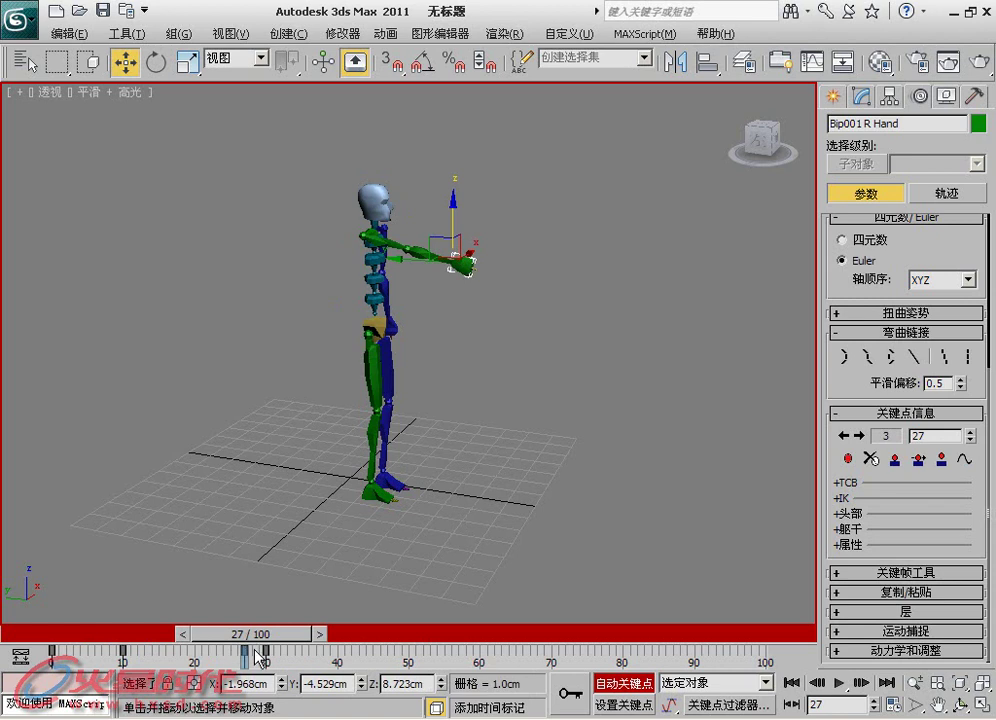
drag(975, 444, 958, 440)
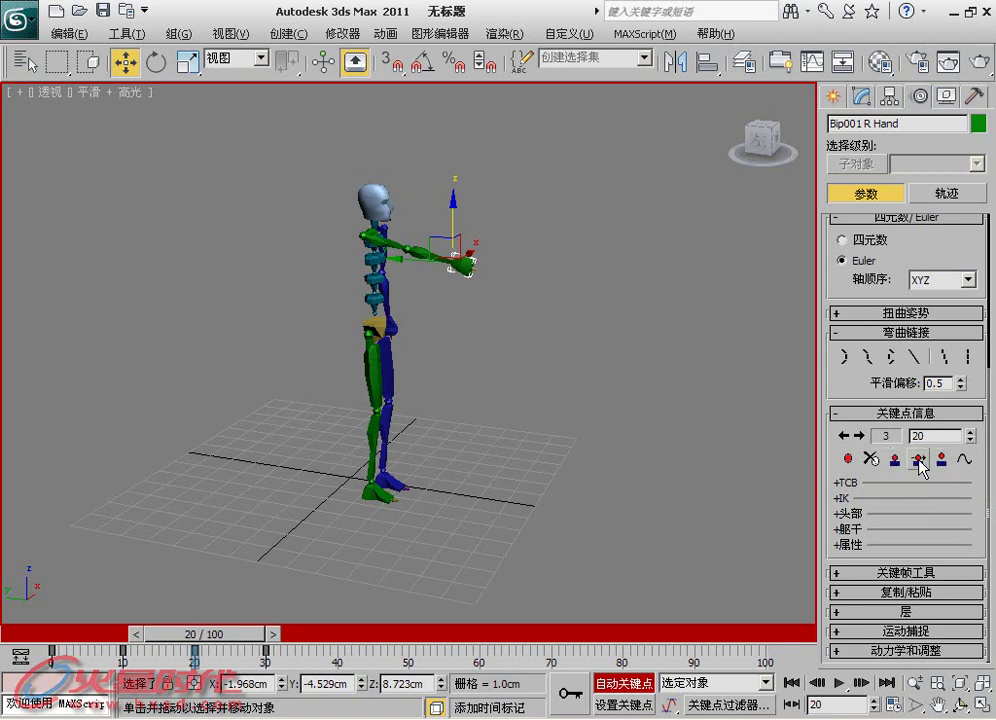
click(621, 688)
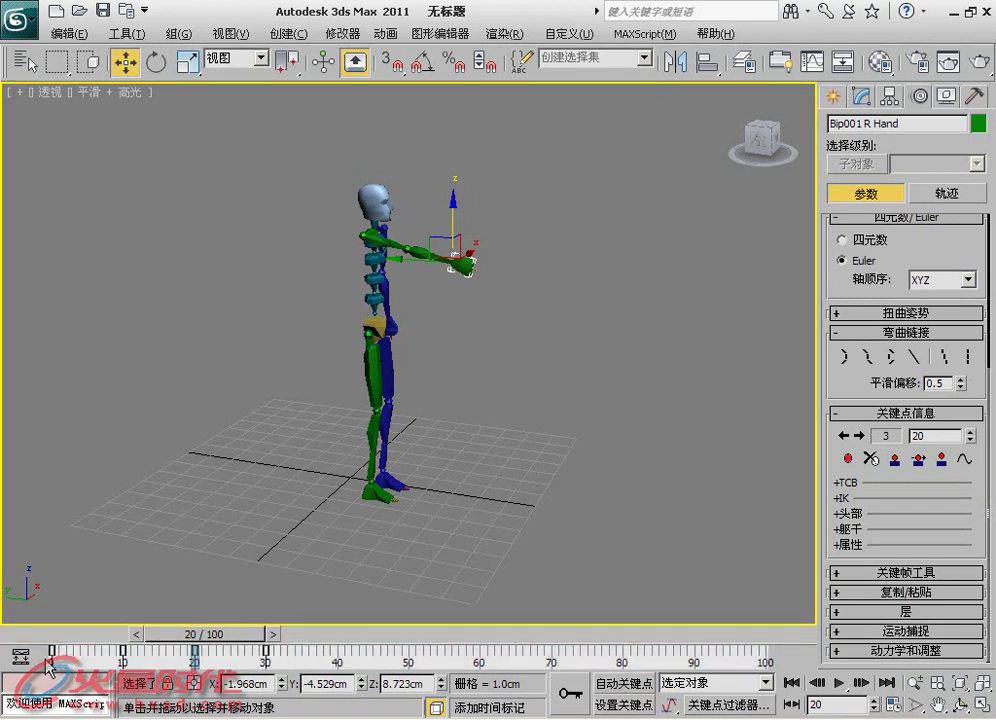
Return to frame 0, toggle Figure Mode on and off, and show the Create panel.
key(ctrl+z)
drag(232, 632, 100, 632)
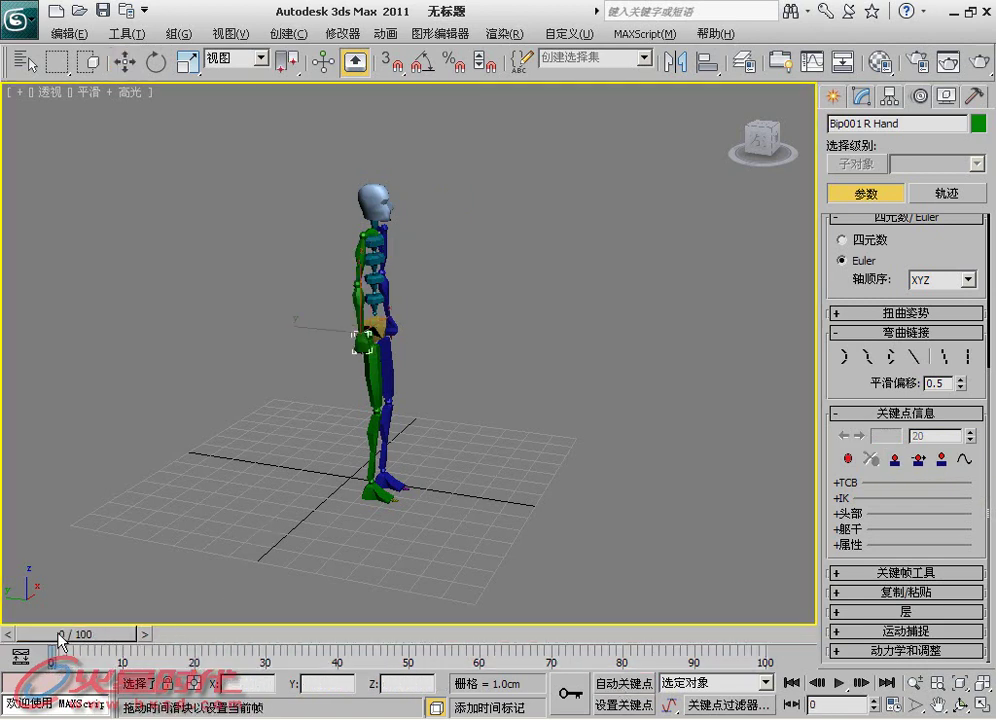
scroll(917, 241, up, 5)
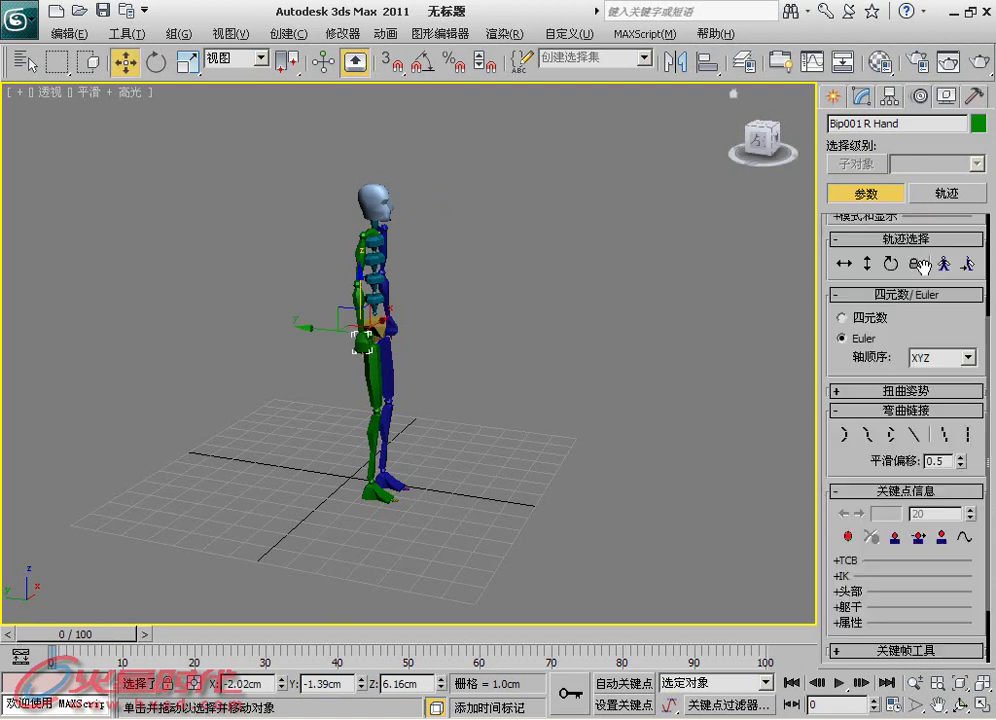
click(853, 312)
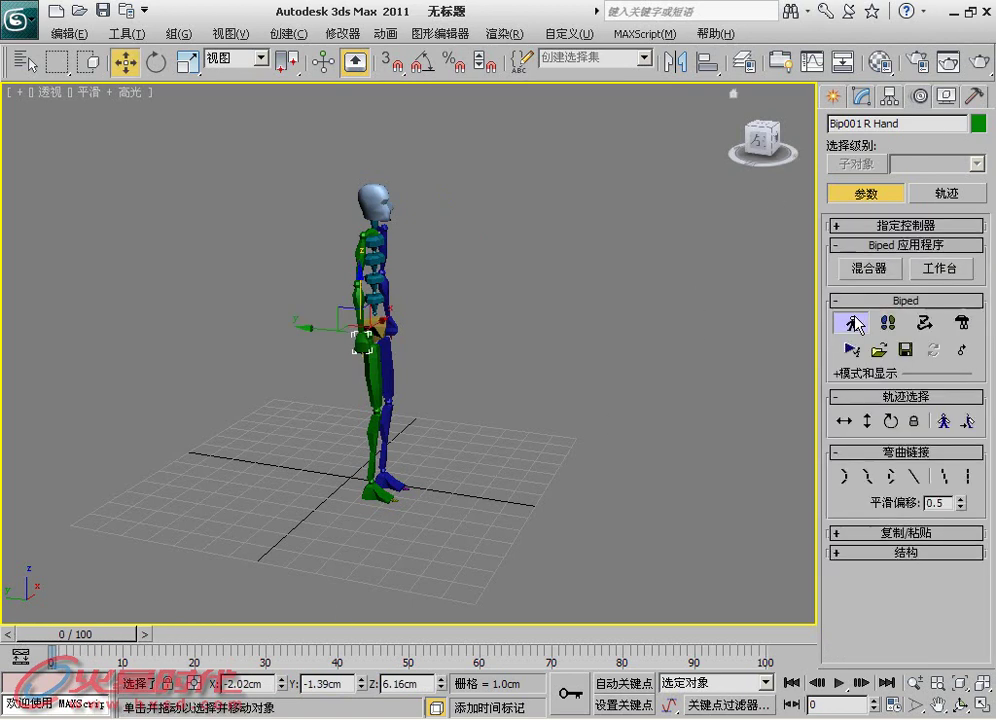
click(853, 322)
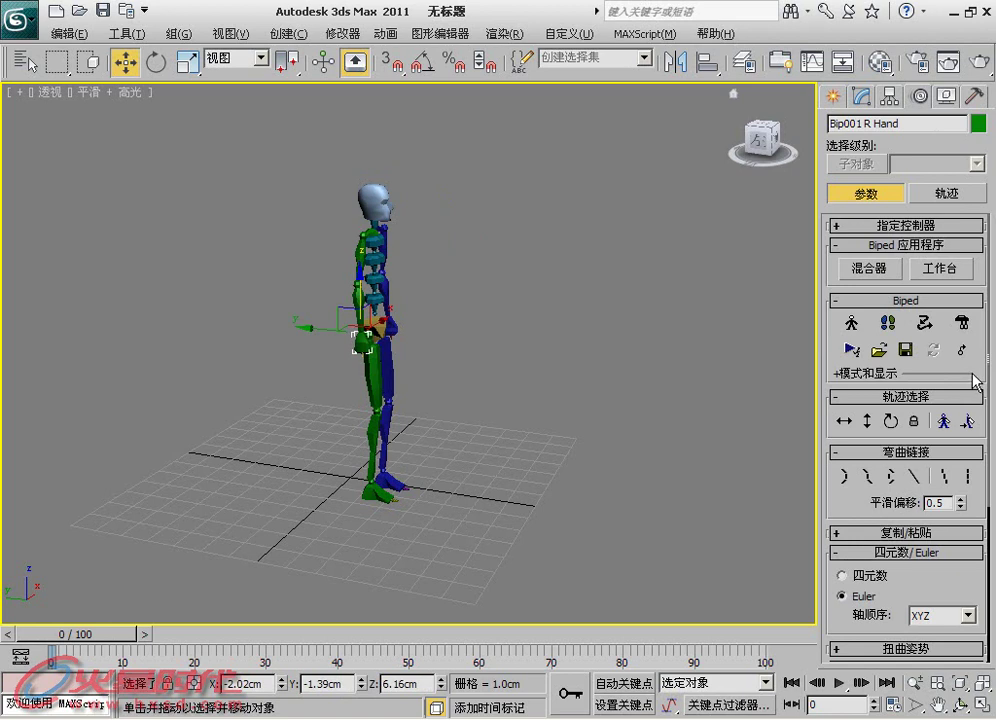
scroll(860, 474, down, 3)
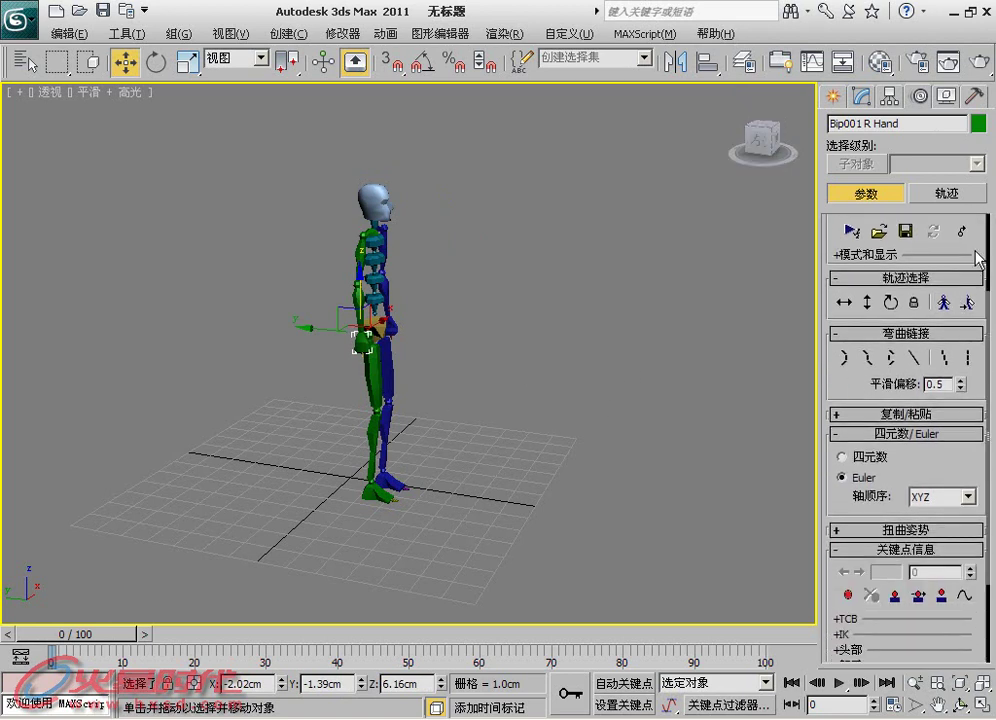
click(833, 97)
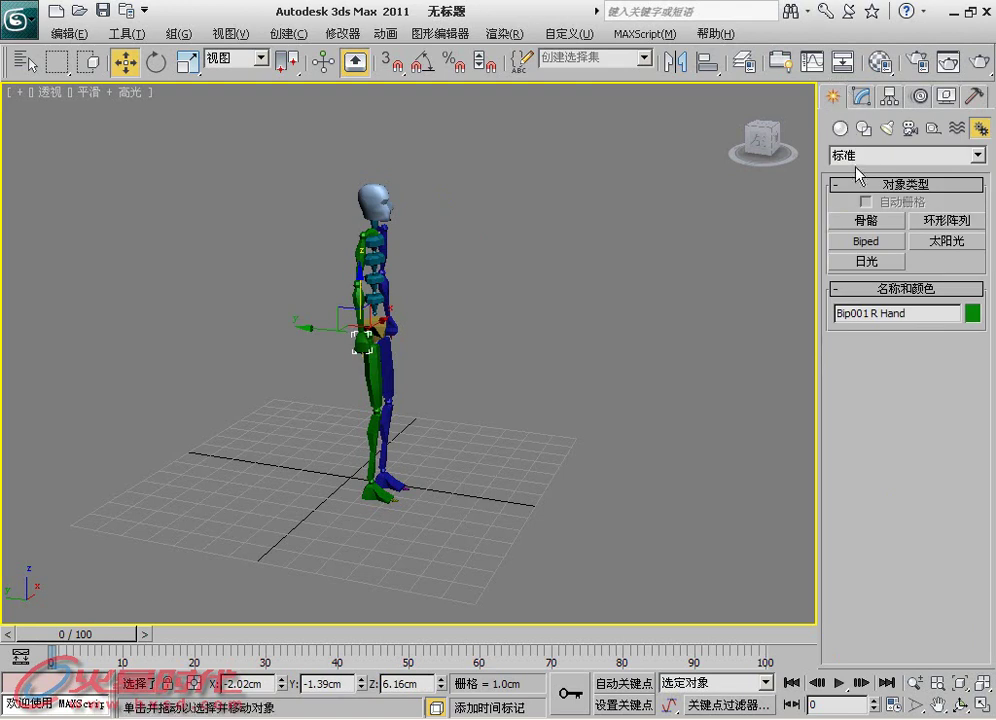
Draw a large Standard Primitives plane, Plane001, under the biped as its ground.
click(841, 129)
click(913, 302)
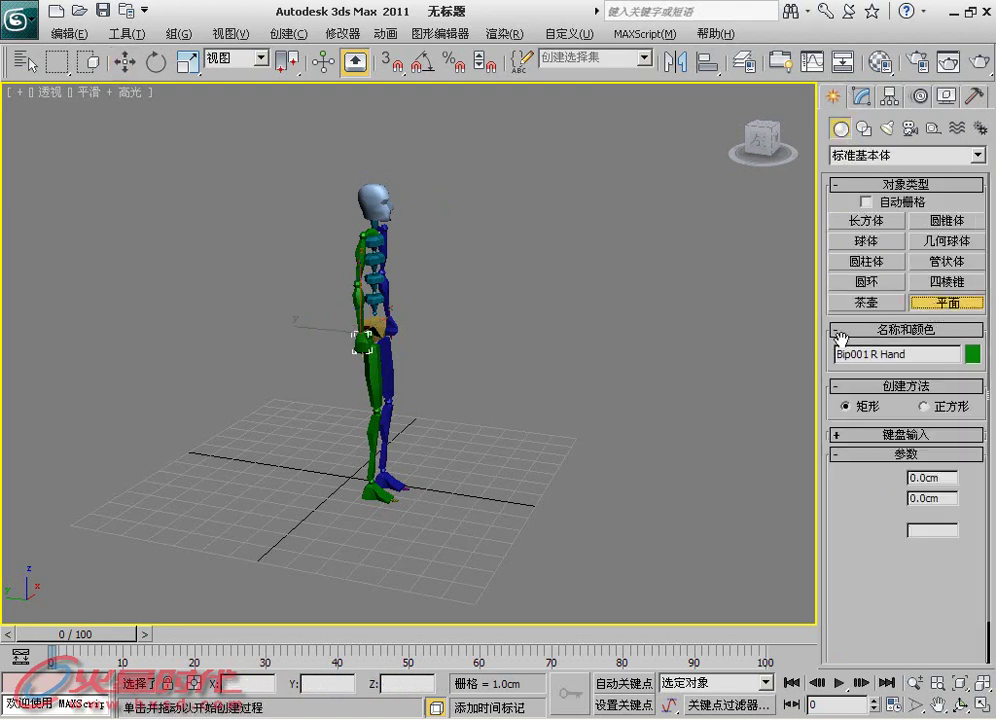
scroll(422, 382, up, 2)
scroll(389, 400, down, 4)
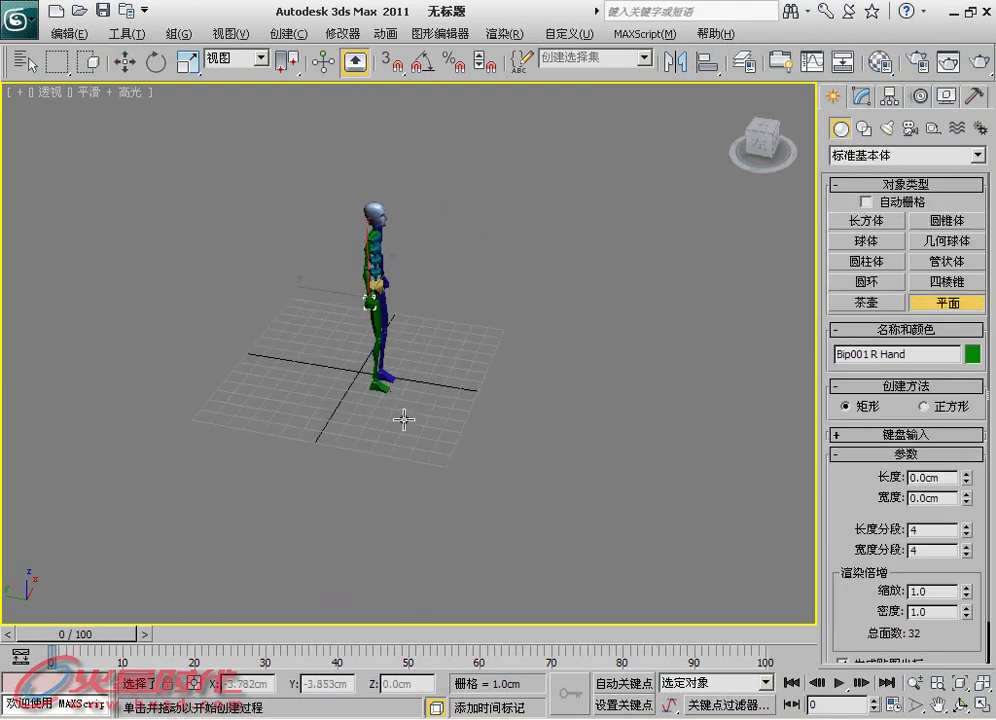
mouse_move(282, 269)
mouse_down()
mouse_move(658, 580)
mouse_move(725, 582)
mouse_up()
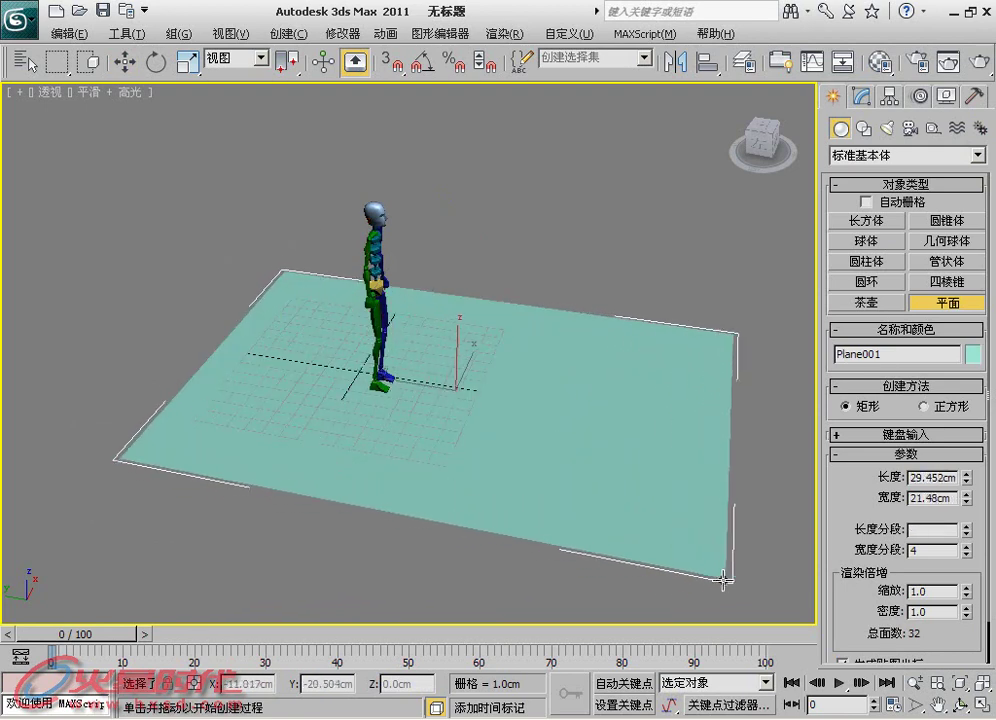
key(w)
mouse_move(437, 343)
alt+middle_down()
mouse_move(465, 311)
mouse_move(404, 305)
alt+middle_up()
Select Bip001 in the Motion panel and rotate the body forward about 74° to lie horizontally.
click(376, 203)
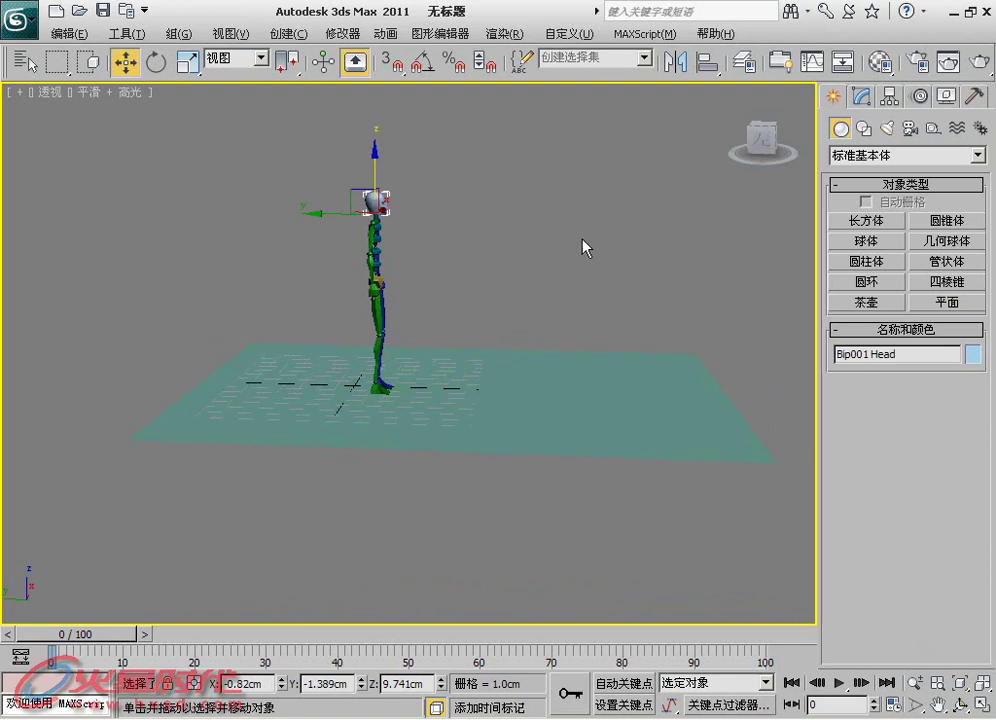
click(921, 96)
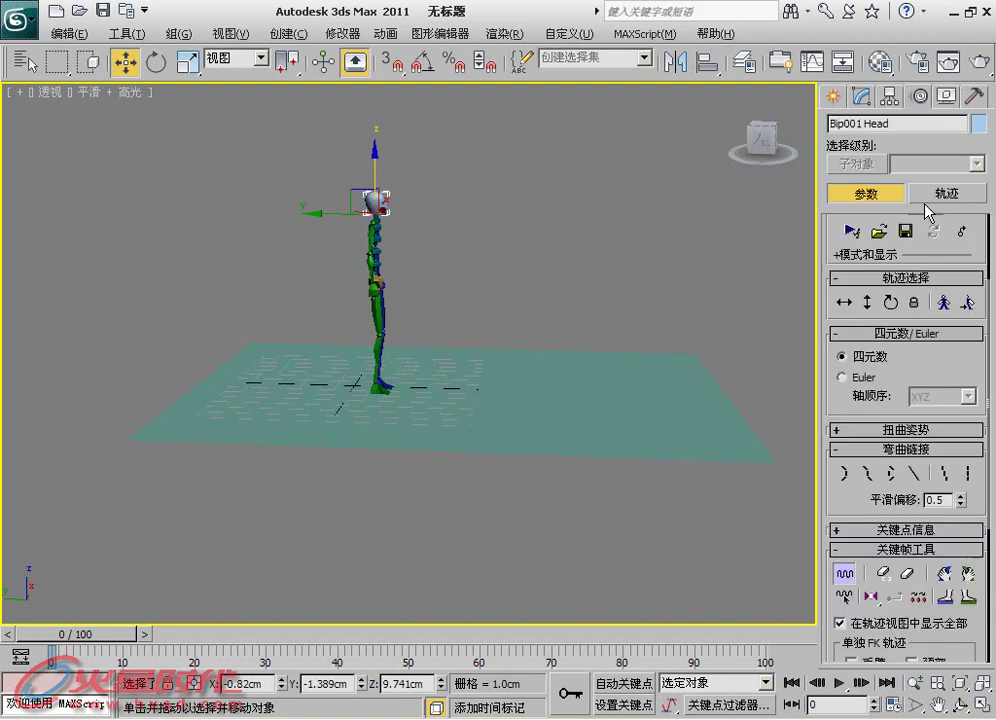
click(890, 302)
scroll(900, 400, down, 5)
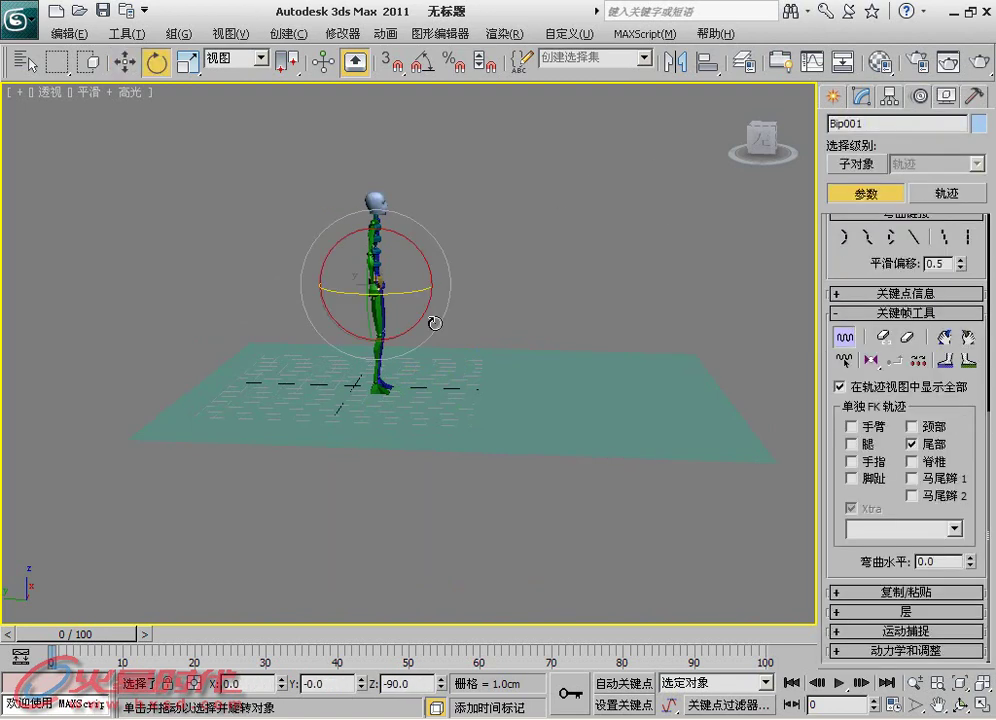
drag(422, 256, 447, 404)
Move the biped down along Z until it hovers just above the ground plane.
key(w)
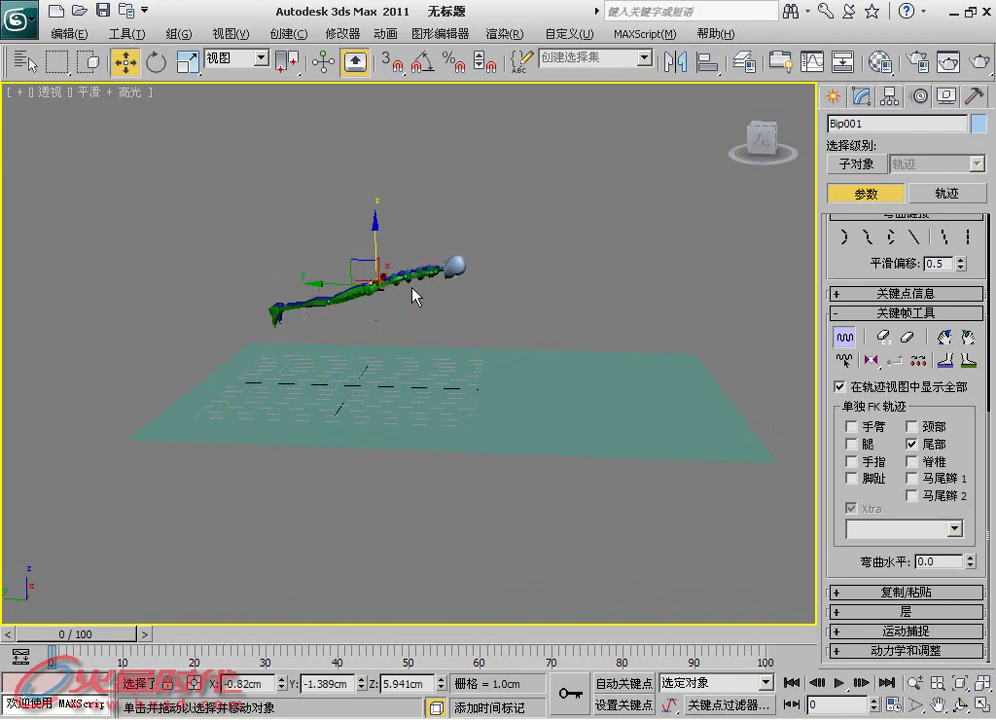
drag(380, 236, 396, 351)
alt+middle_drag(396, 351, 327, 358)
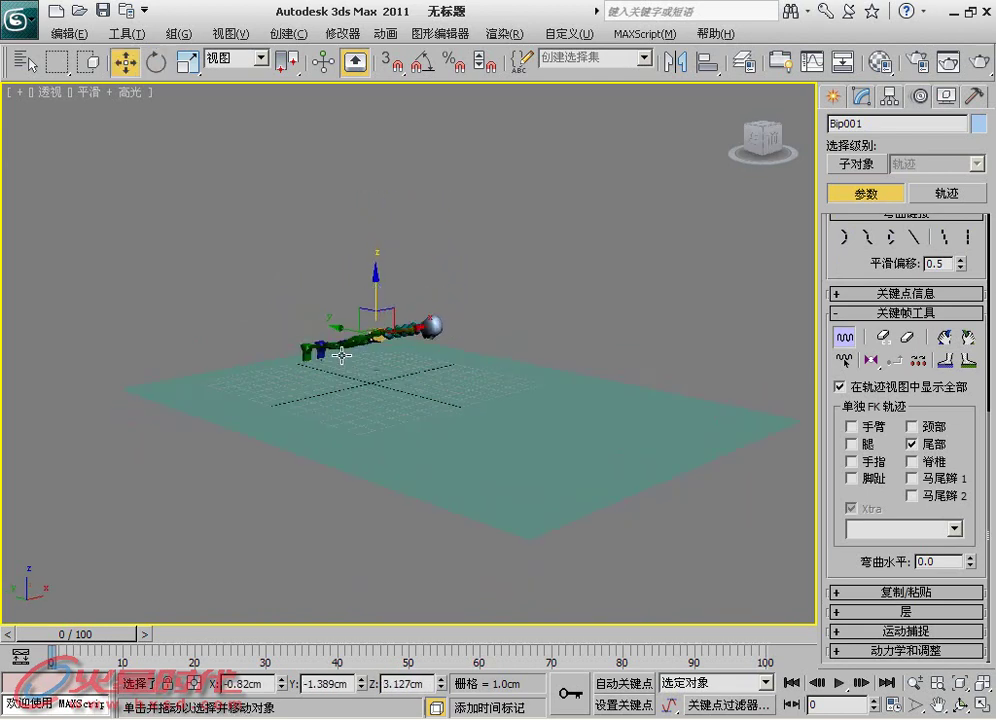
scroll(327, 358, up, 5)
mouse_move(433, 355)
alt+middle_down()
mouse_move(344, 355)
mouse_move(284, 371)
mouse_move(468, 246)
alt+middle_up()
mouse_move(468, 246)
mouse_down()
mouse_move(476, 256)
mouse_move(504, 241)
mouse_up()
Rotate Bip001 R UpperArm so the right arm hangs straight down.
key(e)
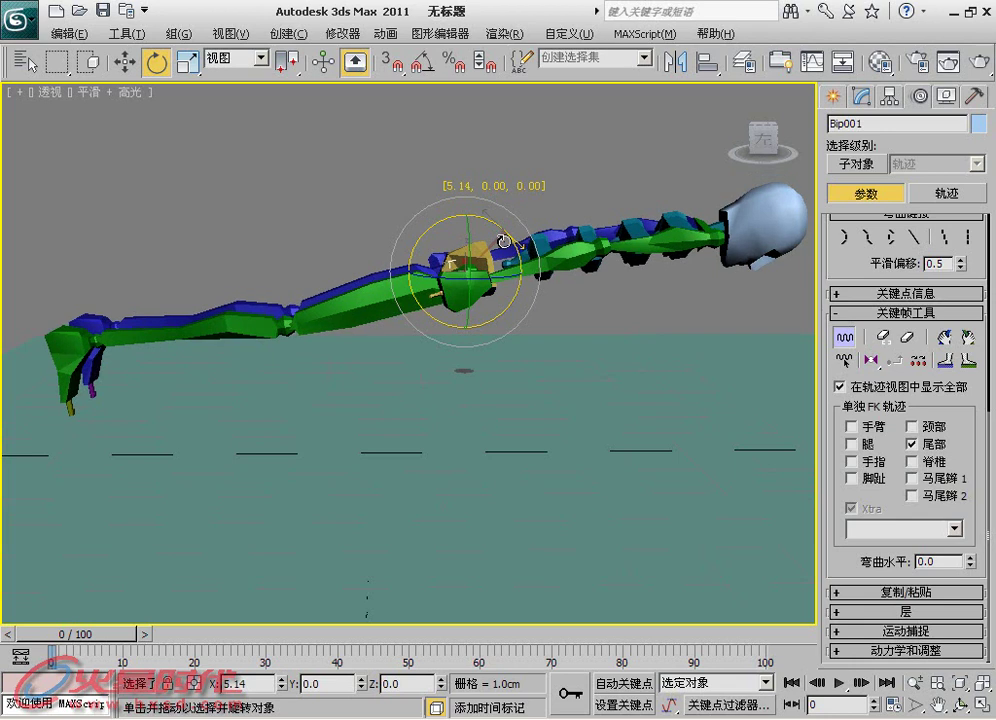
key(w)
click(704, 243)
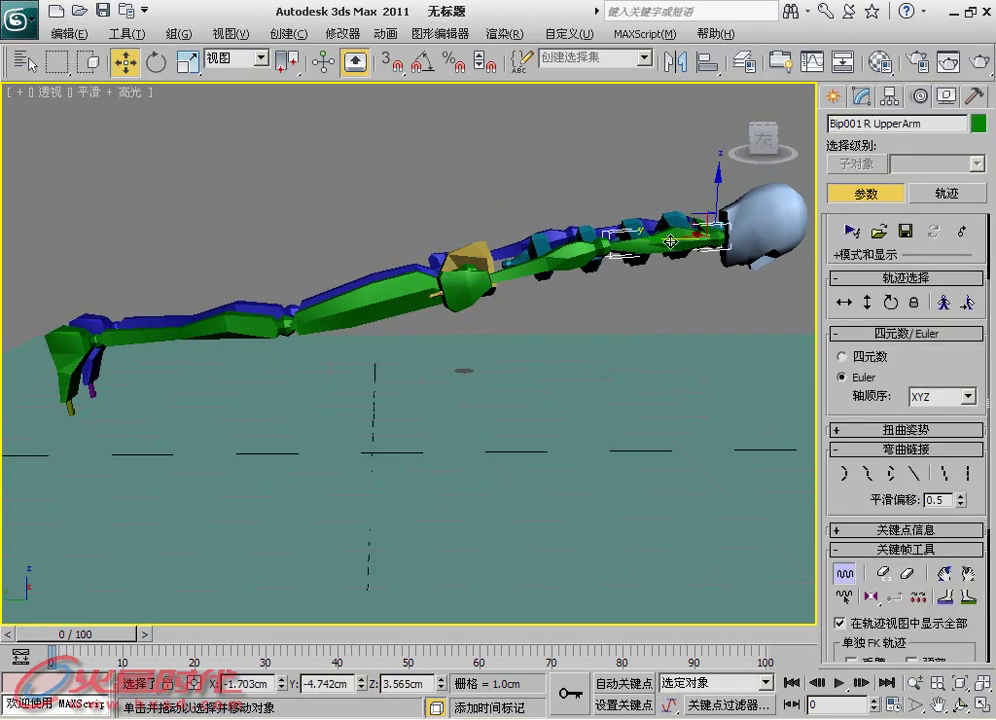
key(e)
drag(769, 207, 736, 416)
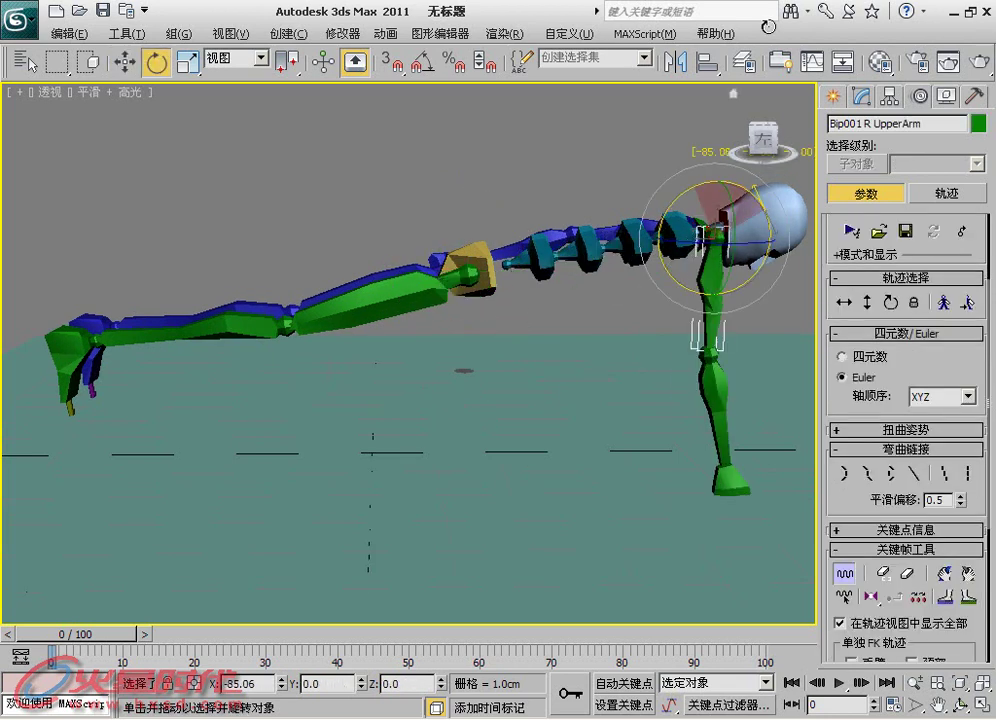
mouse_move(736, 416)
alt+middle_down()
mouse_move(596, 420)
mouse_move(536, 399)
mouse_move(492, 361)
alt+middle_up()
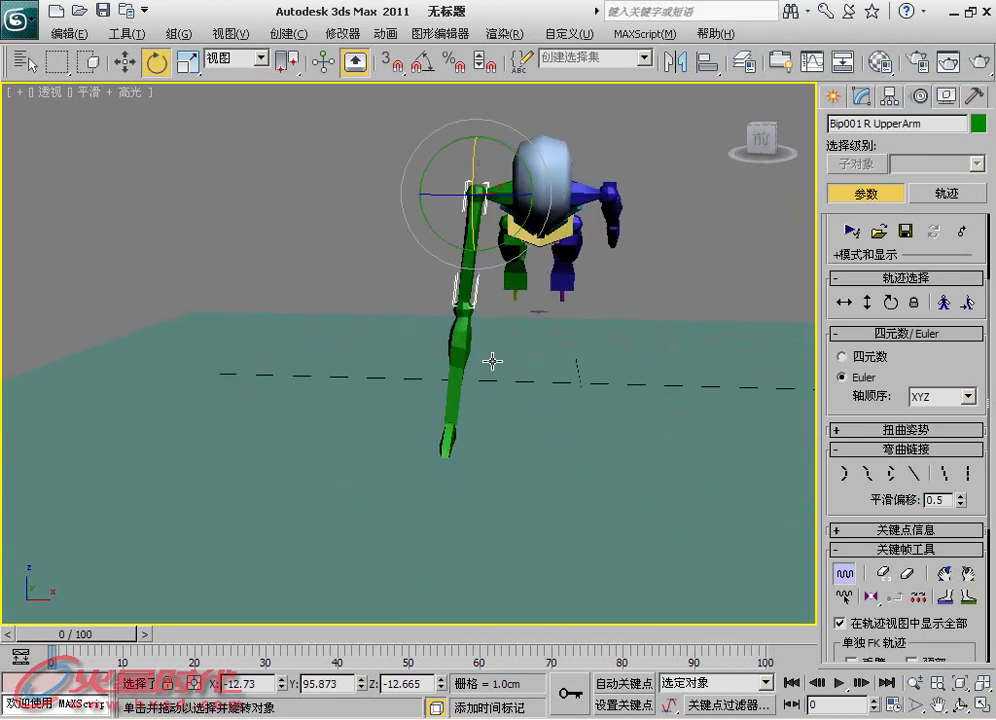
Rotate Bip001 R Hand to face the floor and lie flat.
click(449, 441)
drag(456, 435, 558, 433)
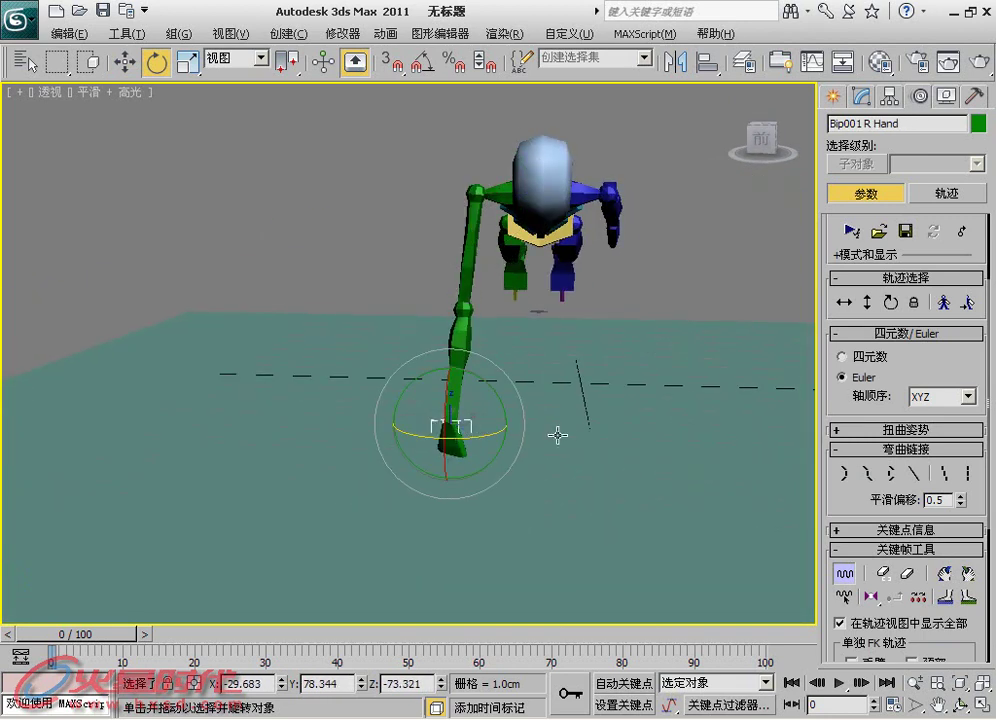
mouse_move(441, 416)
mouse_down()
mouse_move(501, 402)
mouse_move(461, 428)
mouse_up()
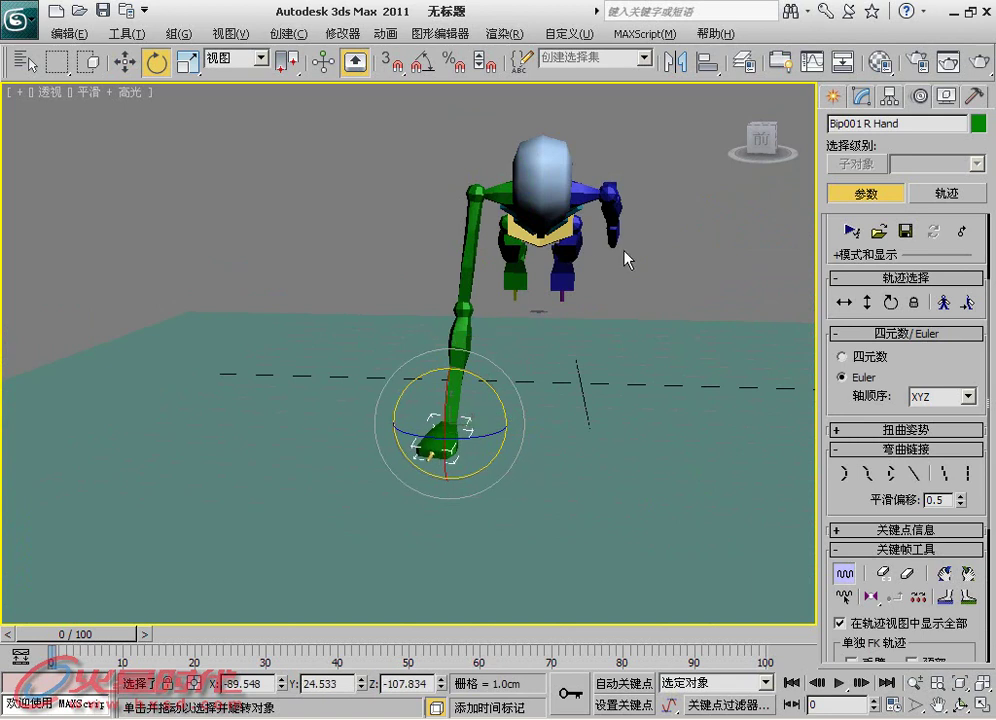
mouse_move(503, 293)
alt+middle_down()
mouse_move(758, 291)
mouse_move(734, 278)
mouse_move(625, 309)
mouse_move(541, 349)
mouse_move(528, 296)
alt+middle_up()
drag(455, 400, 478, 378)
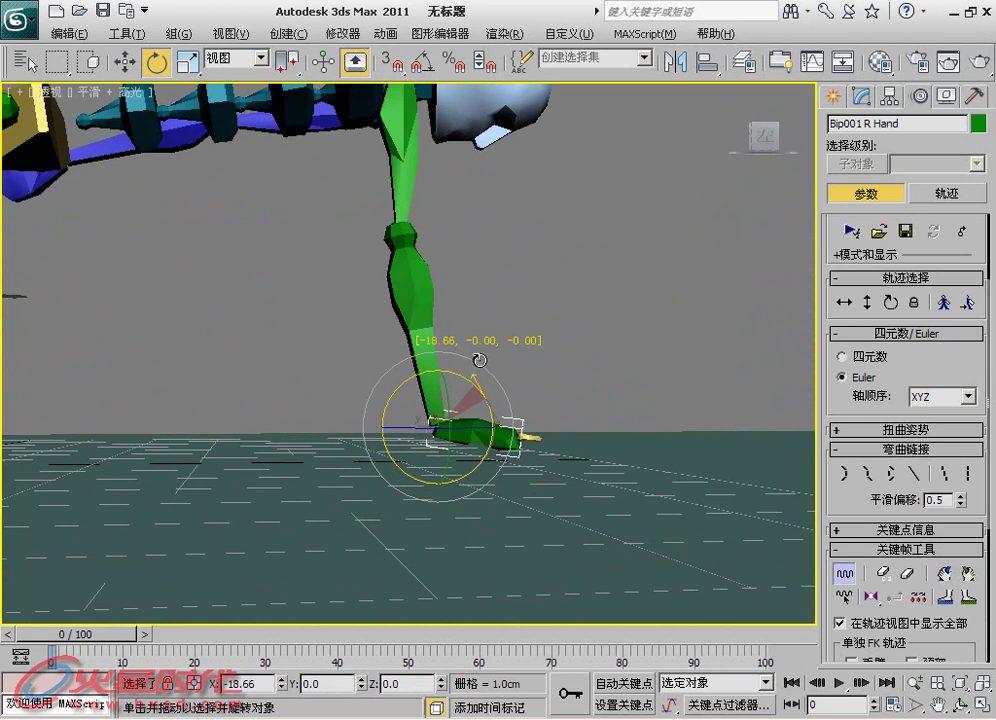
middle_drag(303, 330, 579, 360)
scroll(500, 375, down, 5)
scroll(531, 398, up, 4)
Rotate Bip001 R Thigh to lower the right leg toward the floor.
click(505, 237)
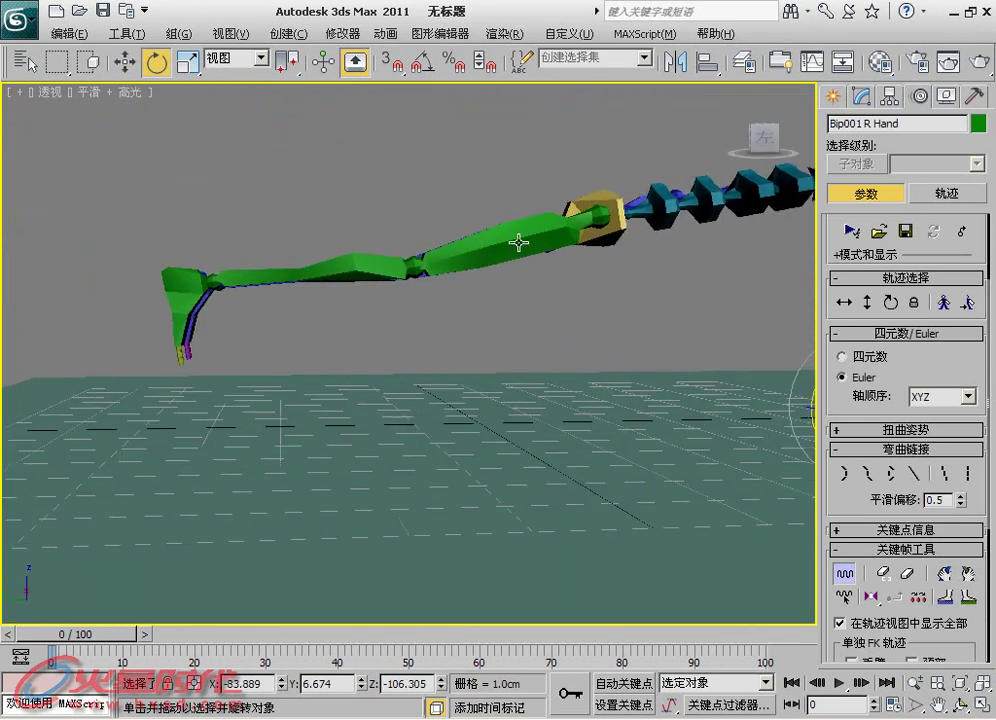
scroll(519, 298, up, 2)
middle_drag(519, 299, 464, 295)
drag(464, 295, 520, 214)
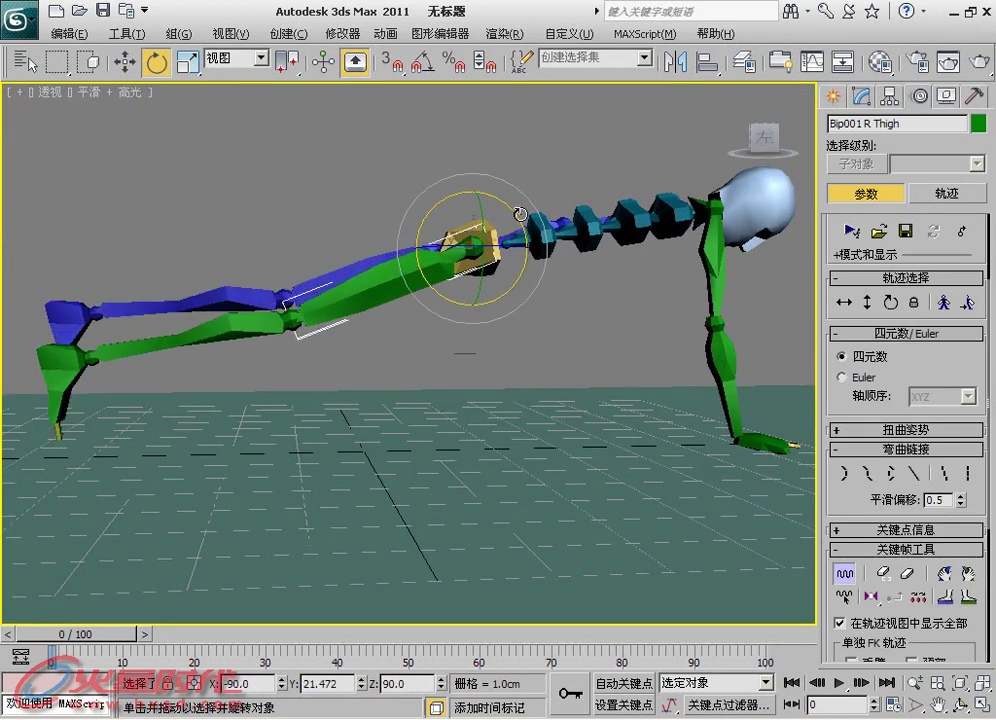
alt+middle_drag(369, 268, 530, 320)
Move Bip001 lower so the pelvis drops toward the ground.
key(w)
click(325, 240)
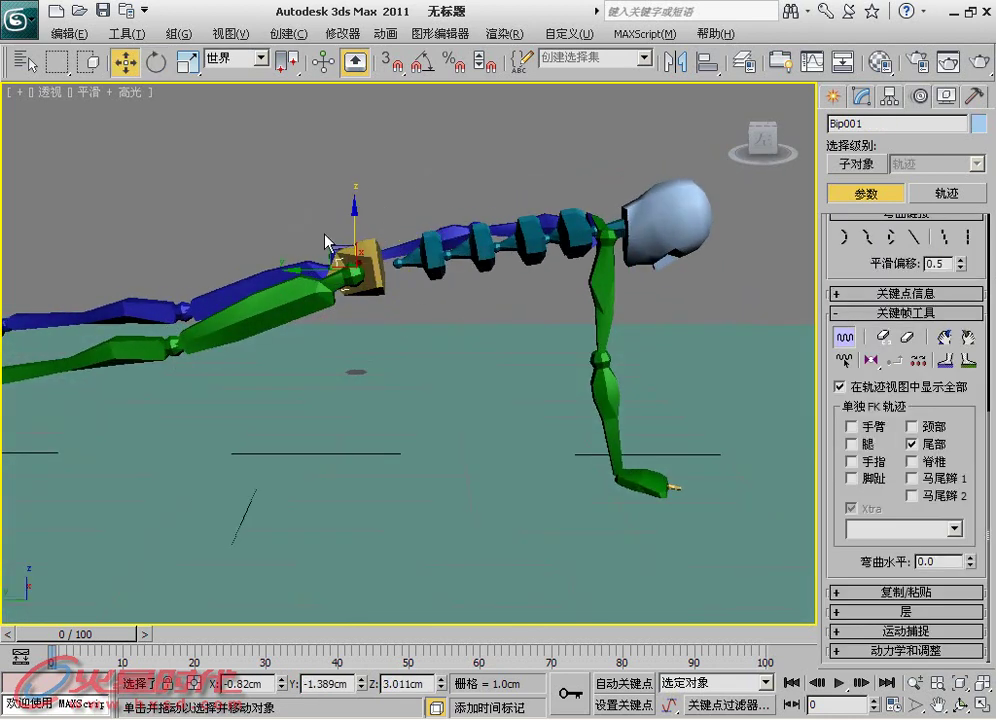
mouse_move(359, 218)
mouse_down()
mouse_move(354, 236)
mouse_move(356, 218)
mouse_up()
mouse_move(356, 218)
alt+middle_down()
mouse_move(456, 380)
mouse_move(375, 425)
mouse_move(389, 450)
alt+middle_up()
Re-rotate the right hand to lie flat on the floor.
click(320, 487)
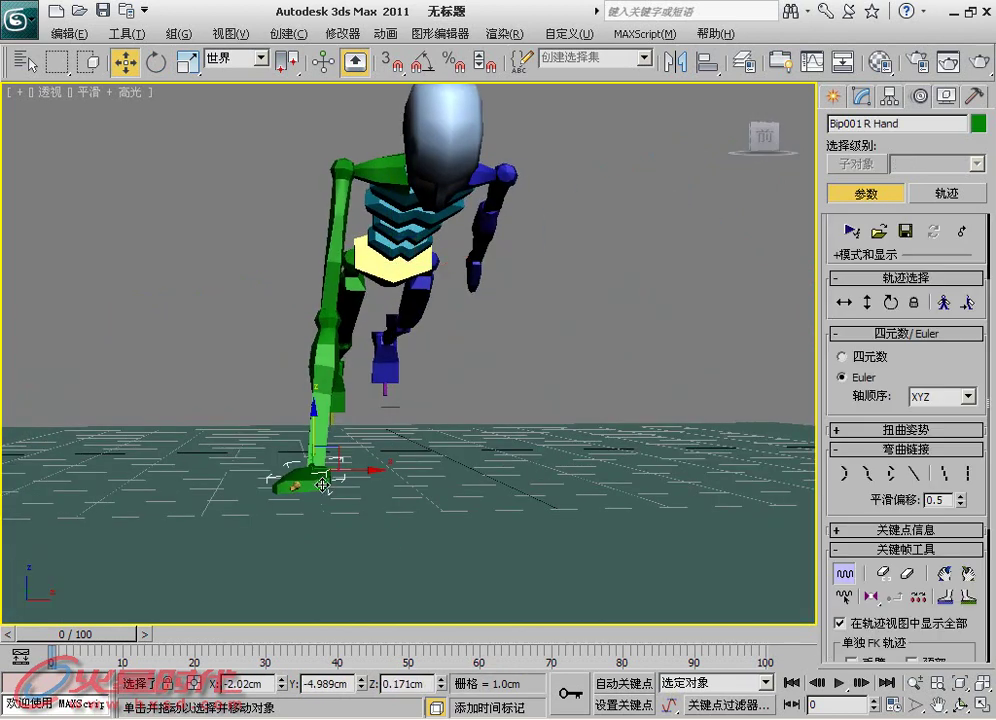
key(e)
mouse_move(362, 438)
mouse_down()
mouse_move(314, 448)
mouse_move(322, 446)
mouse_up()
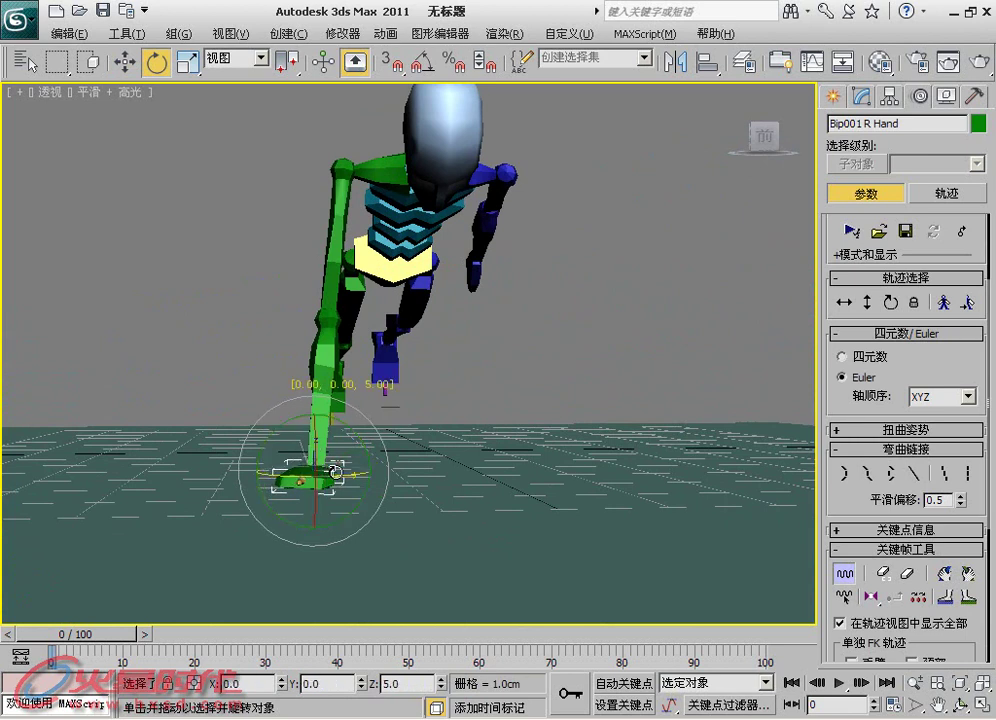
mouse_move(444, 358)
alt+middle_down()
mouse_move(292, 431)
mouse_move(480, 429)
mouse_move(178, 425)
mouse_move(540, 333)
alt+middle_up()
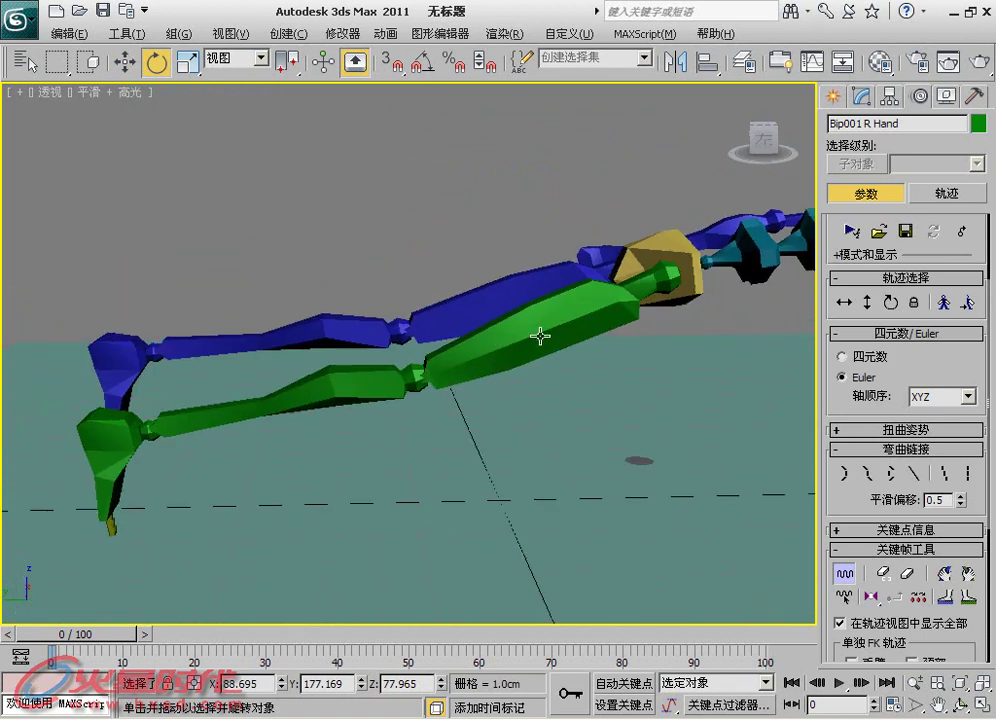
Adjust the right thigh and bend Bip001 R Toe0 so the toes press into the floor.
click(589, 337)
drag(718, 247, 716, 254)
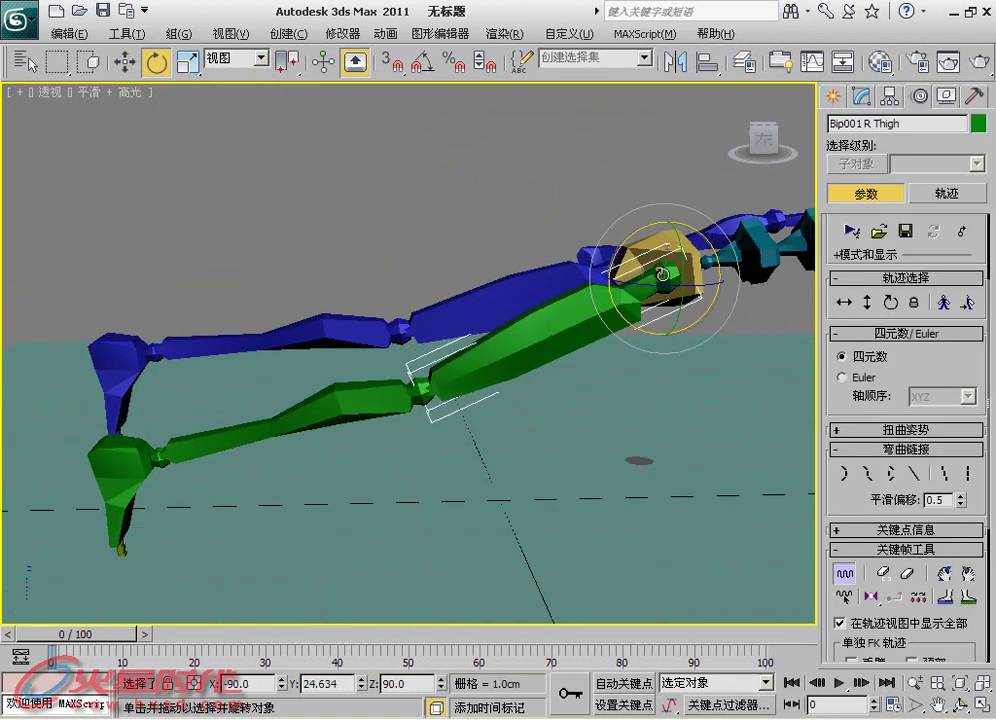
middle_drag(125, 523, 362, 407)
scroll(351, 300, up, 5)
click(318, 345)
drag(351, 300, 362, 178)
scroll(362, 178, down, 3)
middle_drag(362, 178, 516, 322)
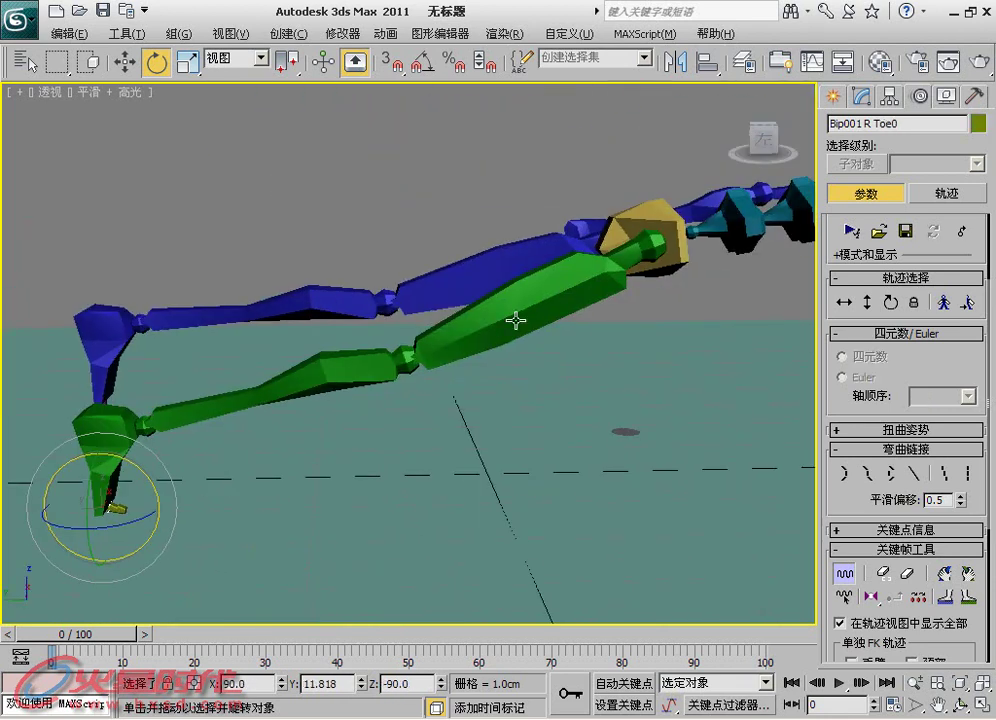
Rotate the right thigh slightly to settle the leg on its toes.
click(564, 281)
drag(690, 207, 690, 206)
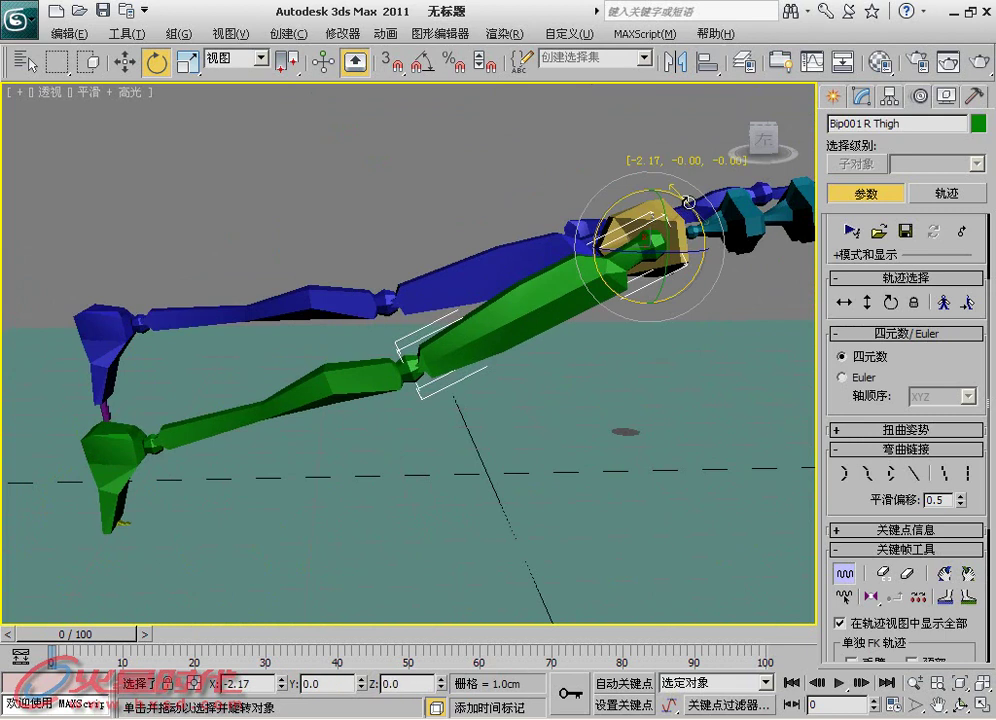
mouse_move(544, 356)
alt+middle_down()
mouse_move(282, 400)
mouse_move(542, 420)
mouse_move(302, 413)
alt+middle_up()
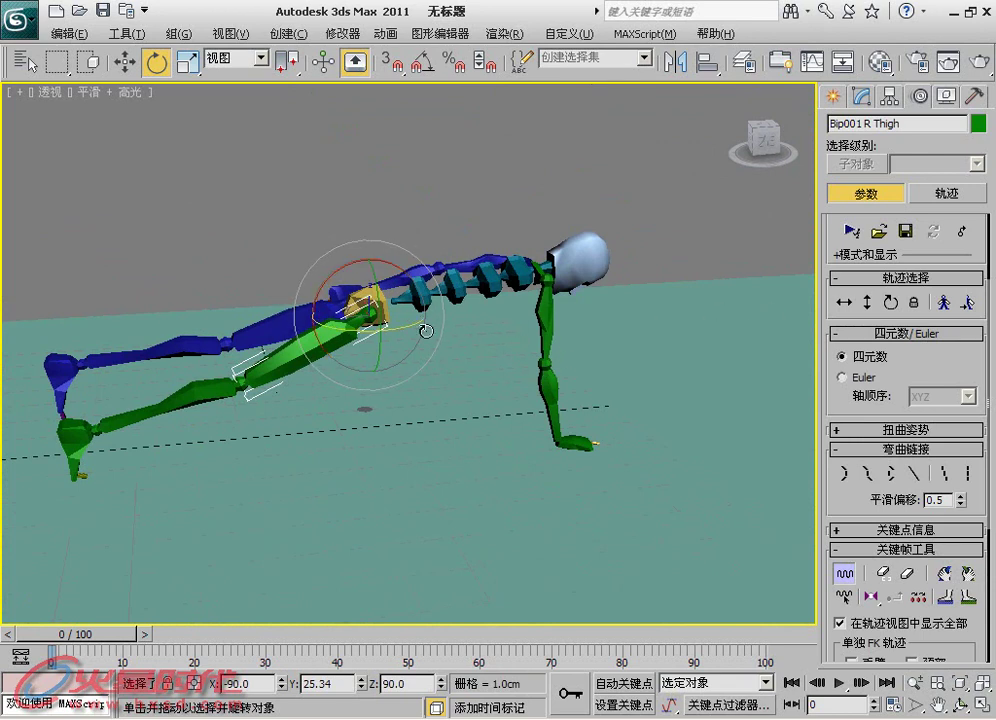
drag(897, 345, 921, 52)
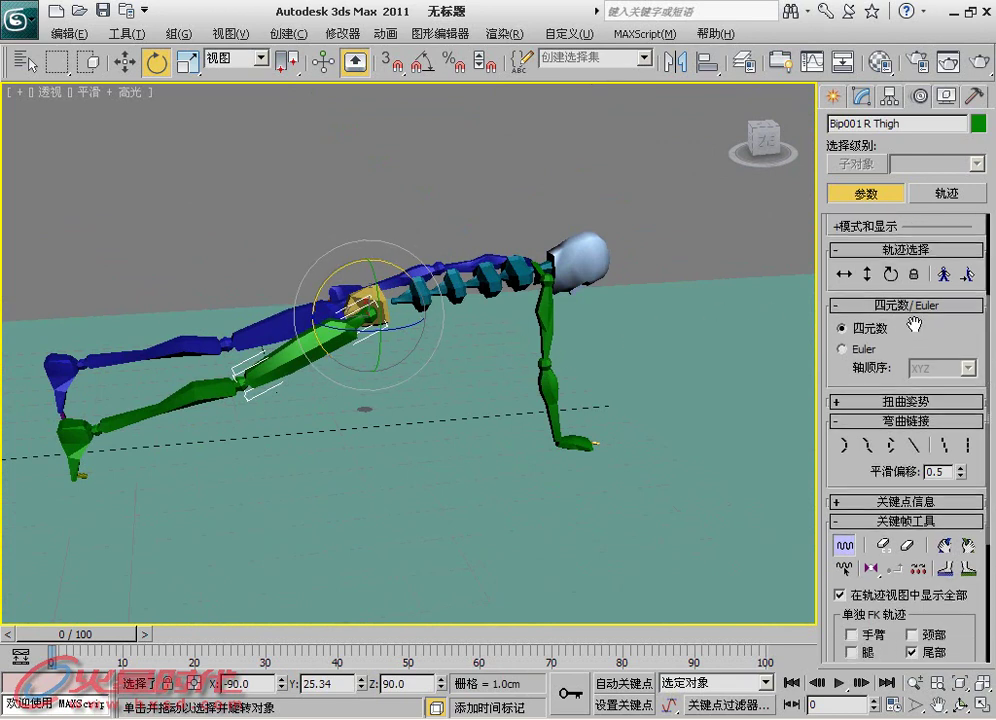
Create pose collection Col01, copy the right leg pose and Paste Opposite onto the left leg.
click(922, 593)
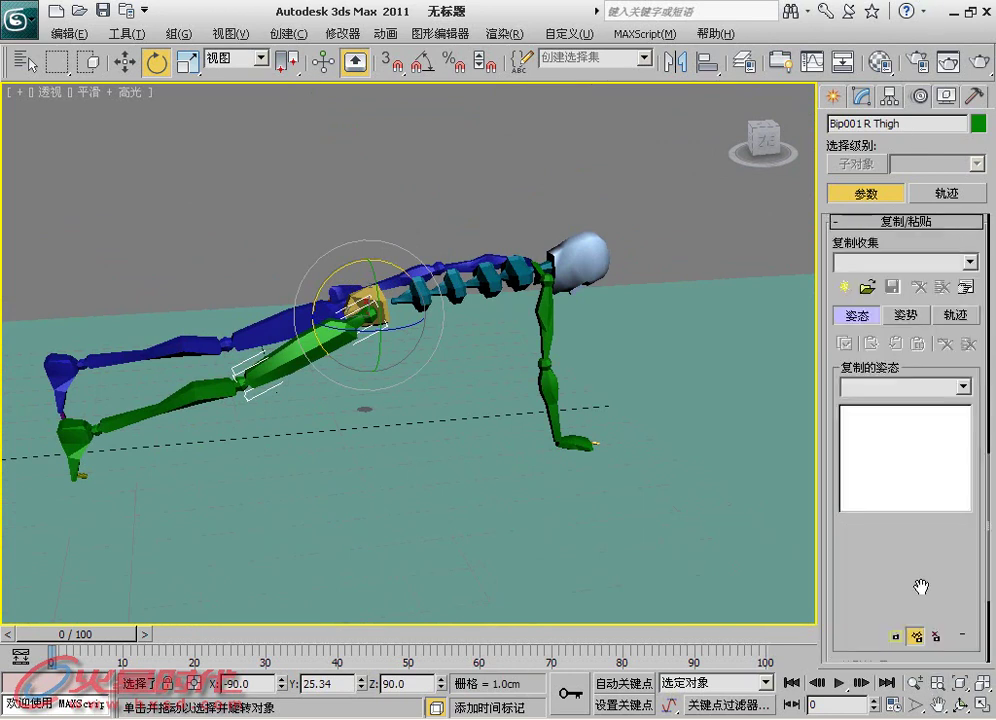
click(846, 290)
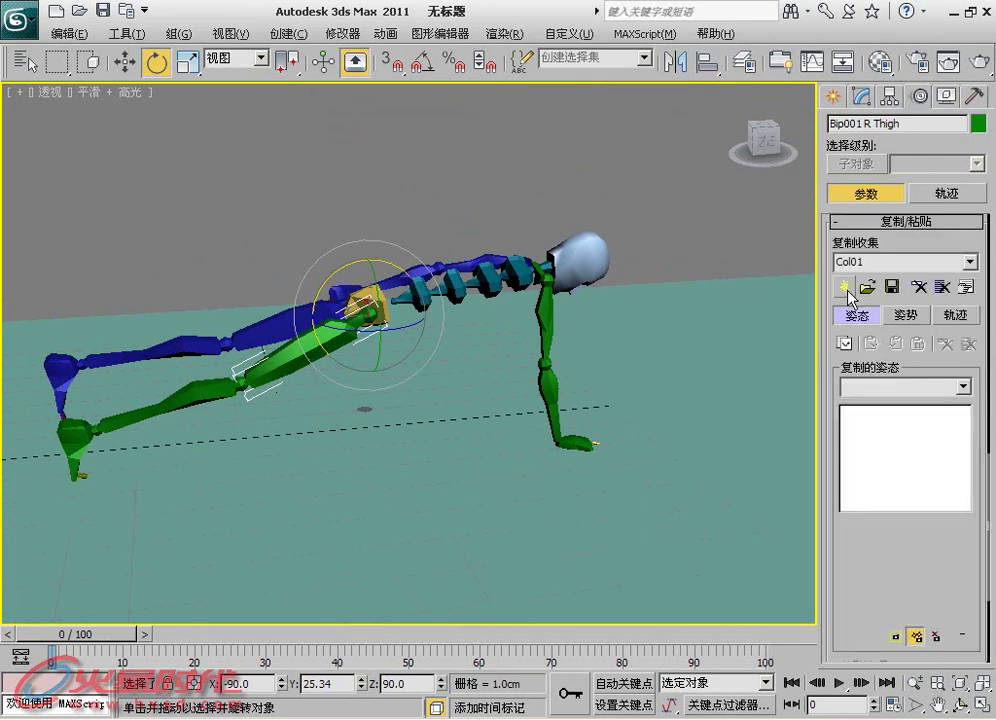
double_click(290, 355)
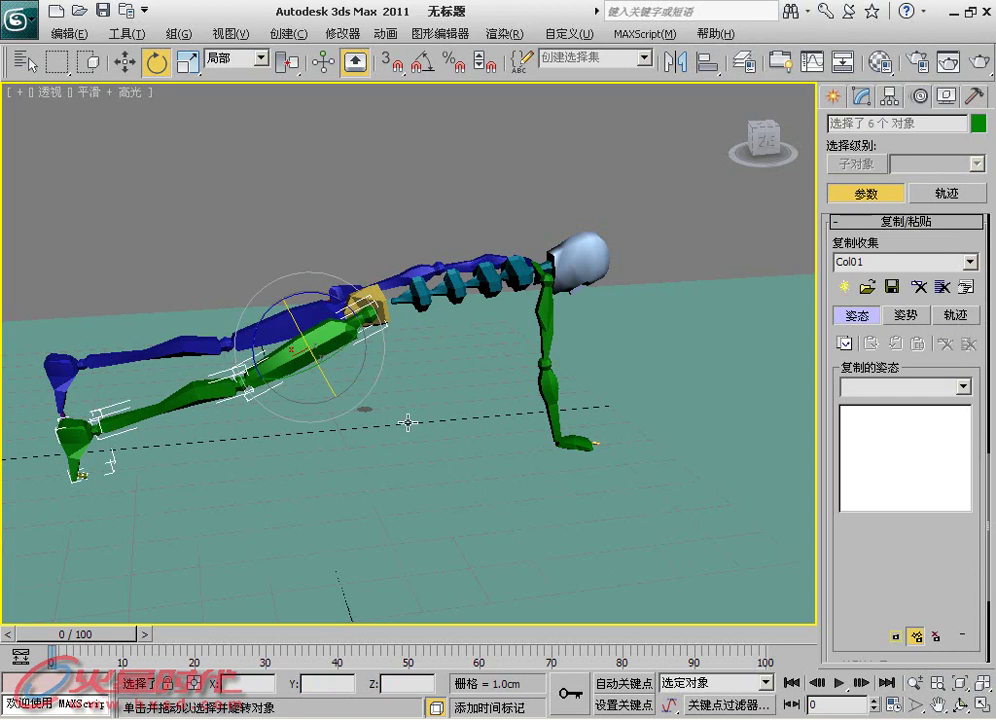
click(845, 342)
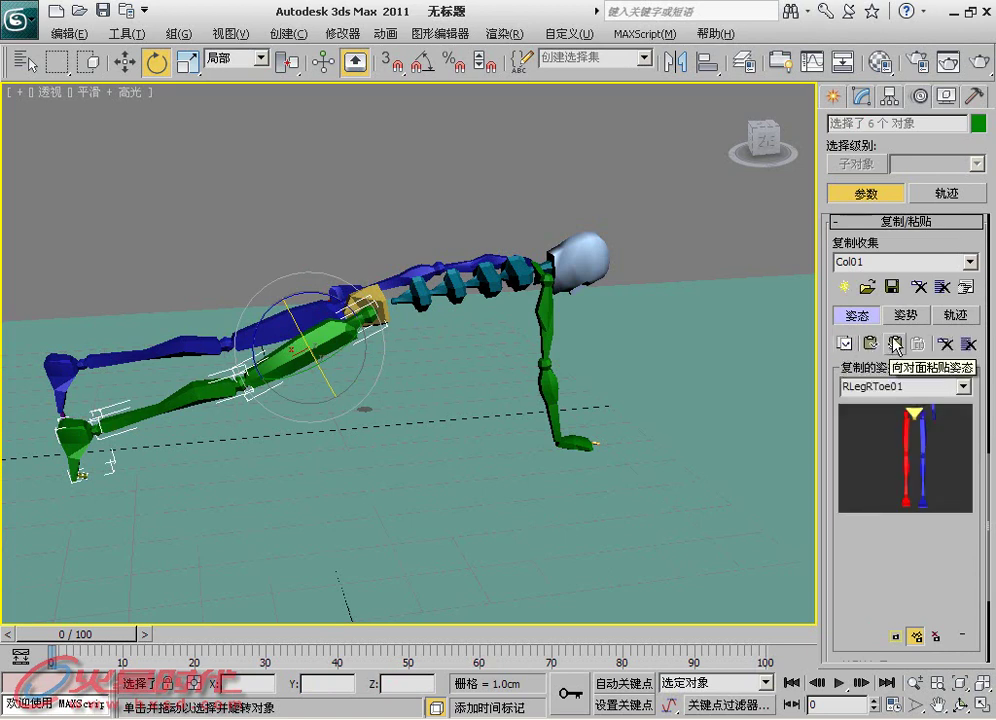
click(895, 345)
alt+middle_drag(507, 295, 422, 338)
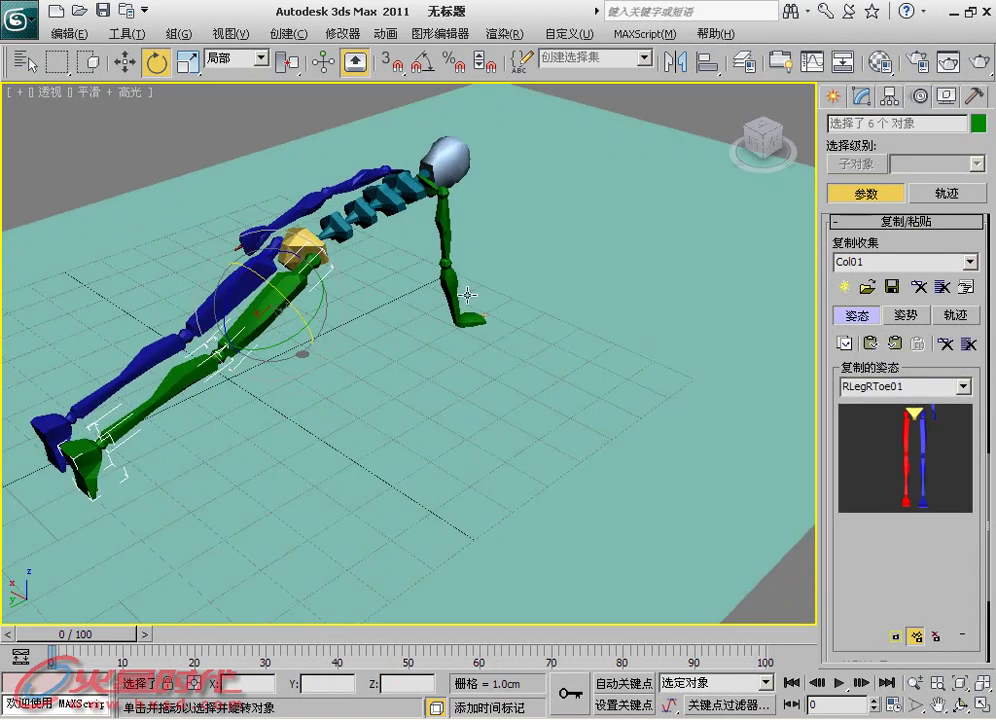
Copy the right arm pose, Paste Opposite onto the left arm, then select Bip001 Pelvis.
scroll(449, 286, up, 3)
double_click(449, 286)
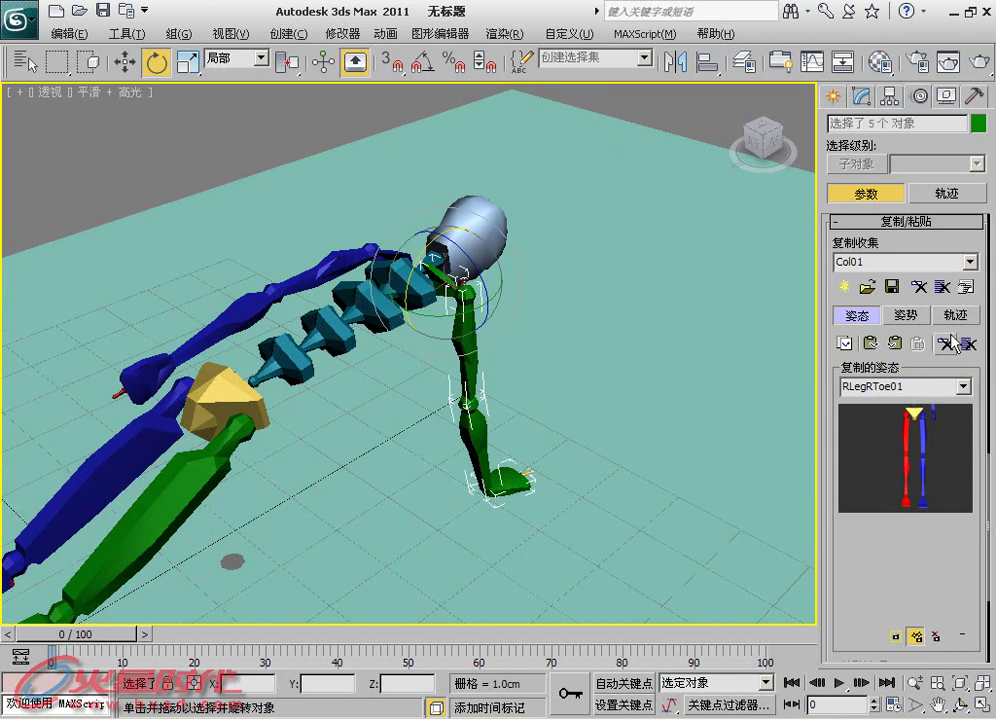
click(845, 343)
click(895, 344)
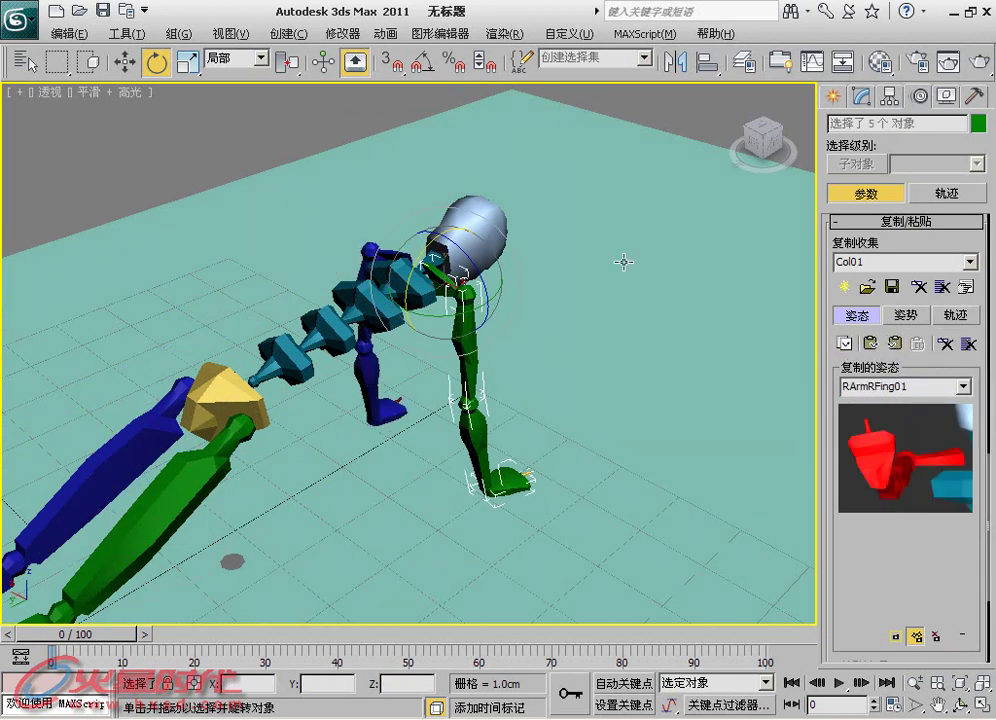
mouse_move(557, 369)
alt+middle_down()
mouse_move(426, 333)
mouse_move(396, 349)
alt+middle_up()
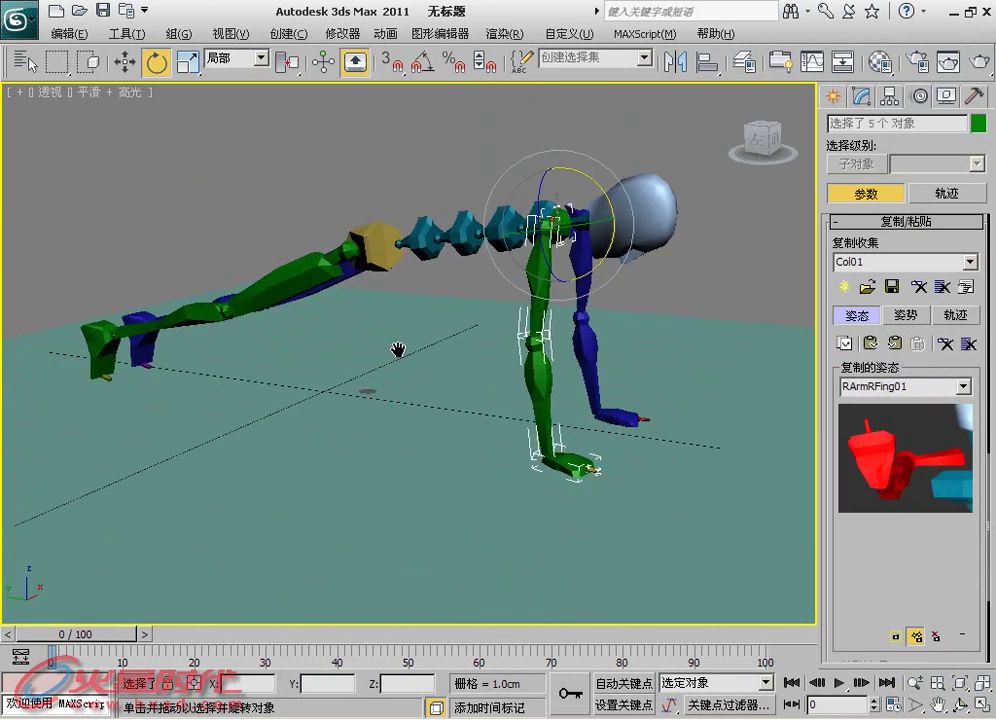
click(707, 282)
mouse_move(707, 282)
alt+middle_down()
mouse_move(396, 356)
mouse_move(396, 290)
alt+middle_up()
scroll(430, 351, down, 3)
click(398, 253)
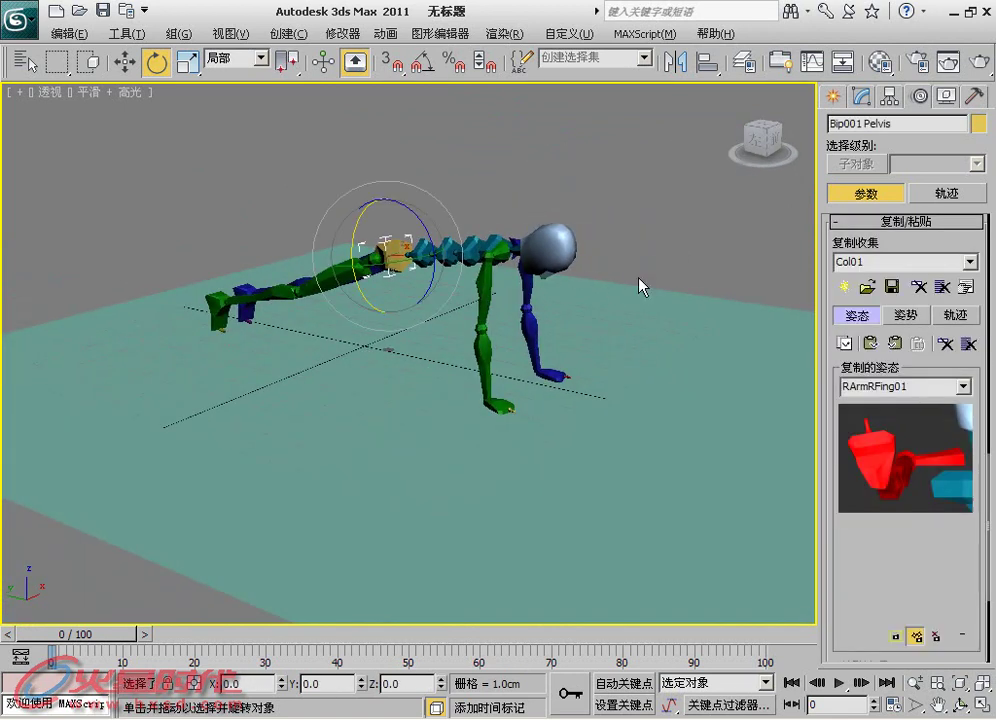
Select the head and expand the Key Info rollout in the Motion panel.
click(561, 275)
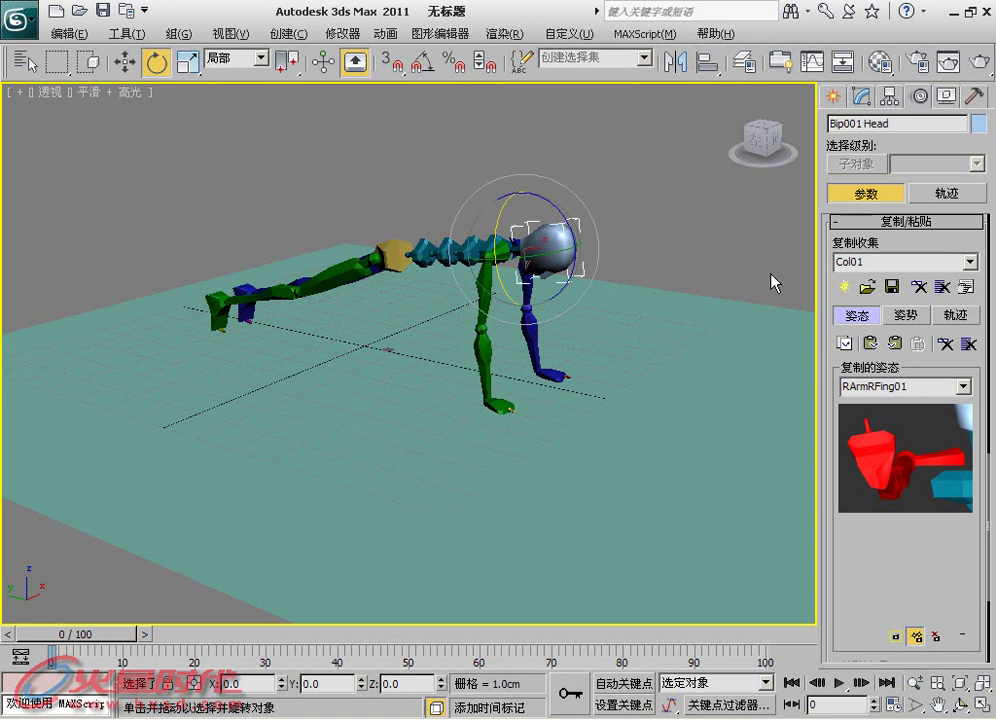
drag(888, 241, 900, 533)
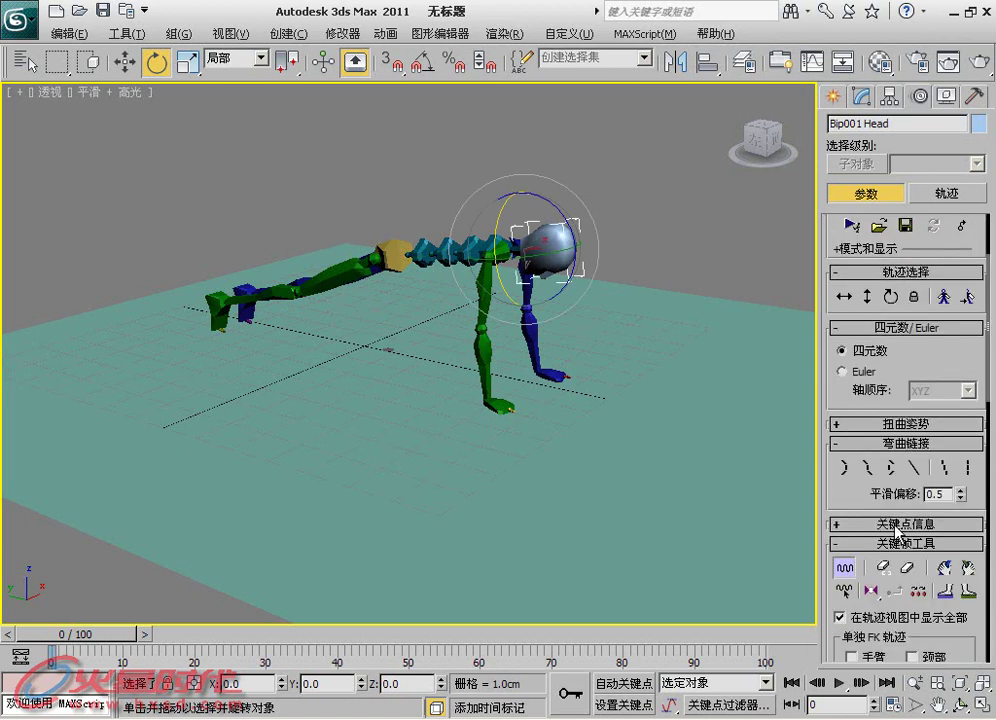
click(900, 523)
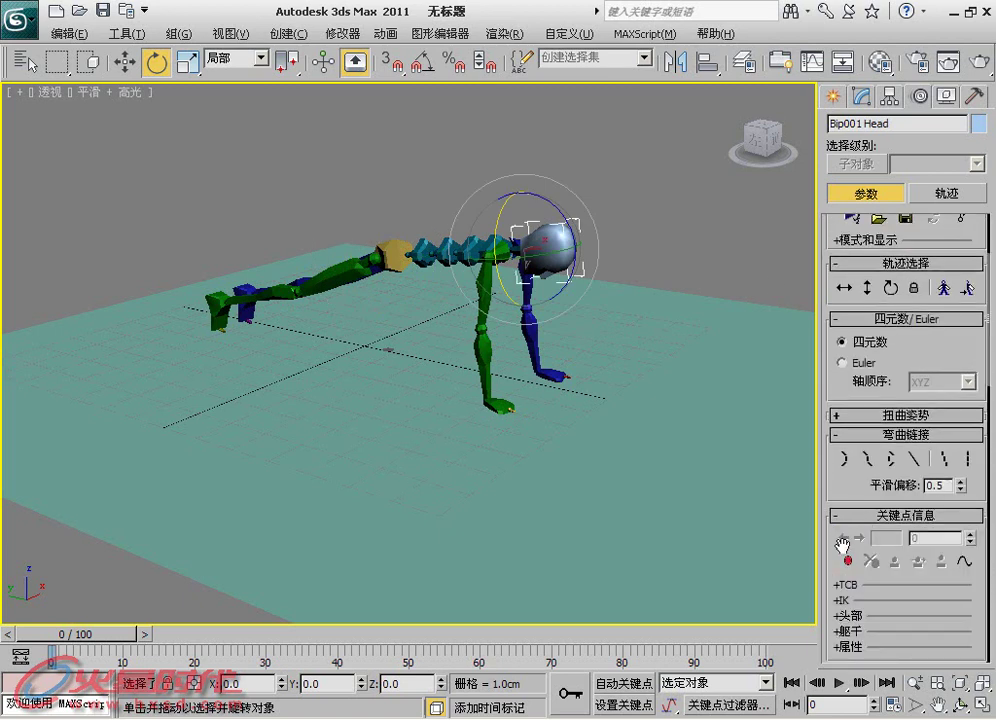
scroll(900, 450, down, 5)
scroll(840, 313, down, 2)
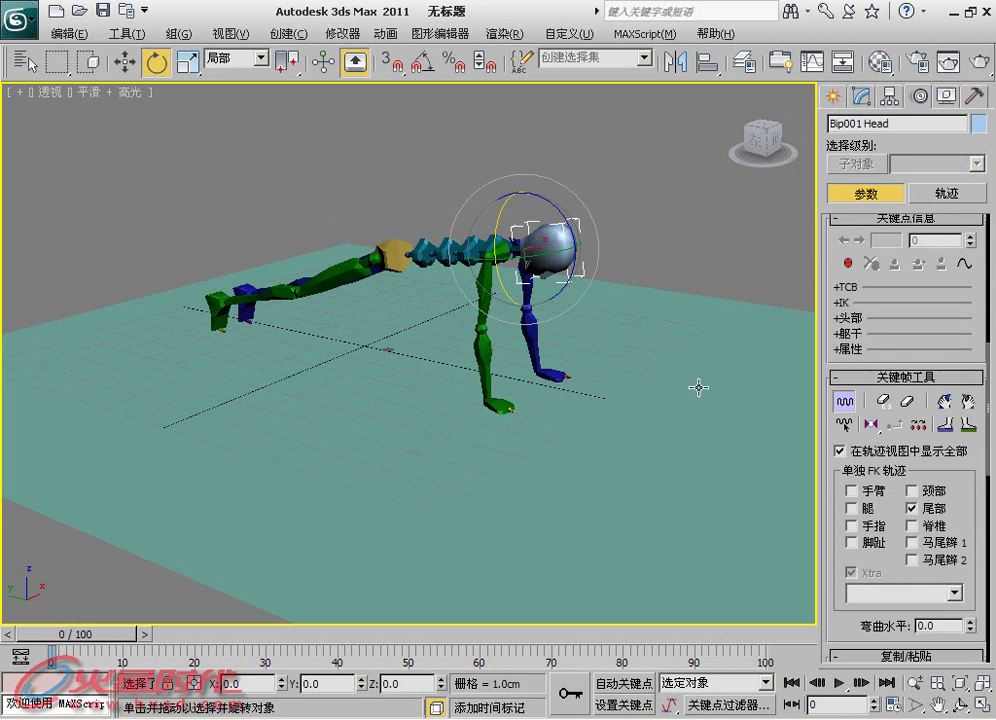
Alternate selection between the right hand and right foot to inspect their keys.
click(503, 402)
click(237, 318)
click(503, 402)
click(215, 306)
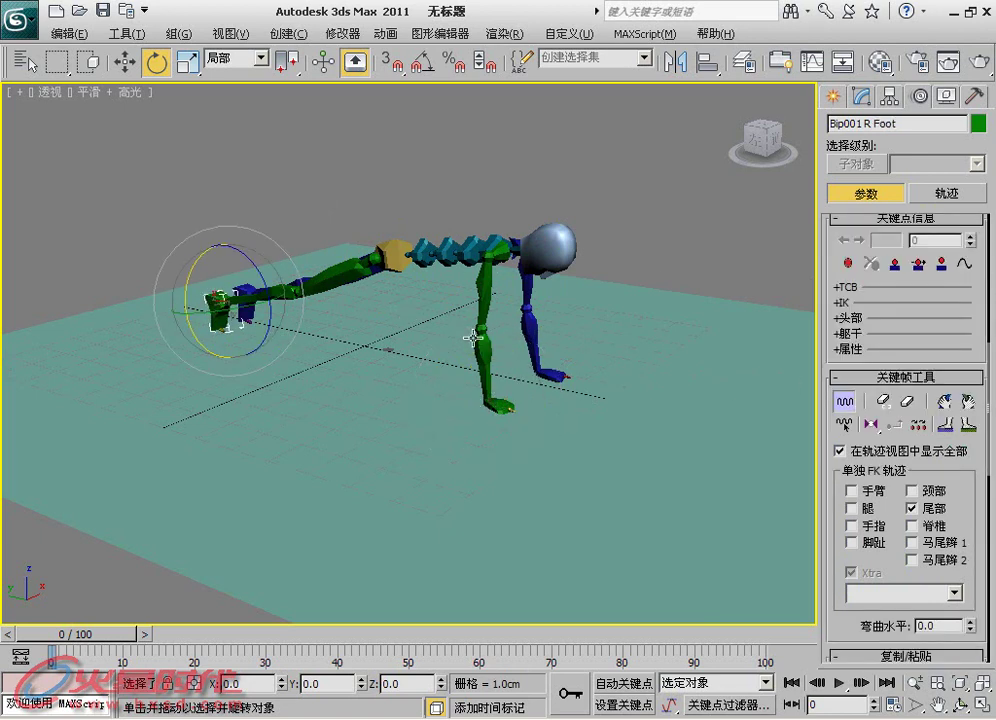
click(500, 405)
scroll(600, 405, up, 5)
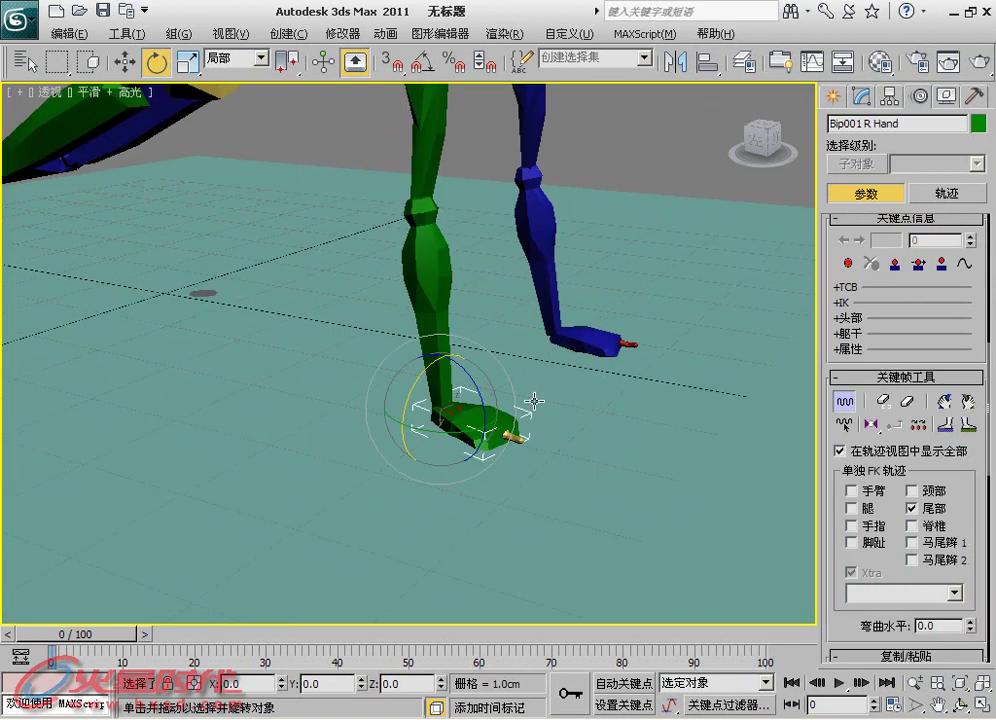
scroll(551, 402, down, 3)
scroll(456, 418, down, 2)
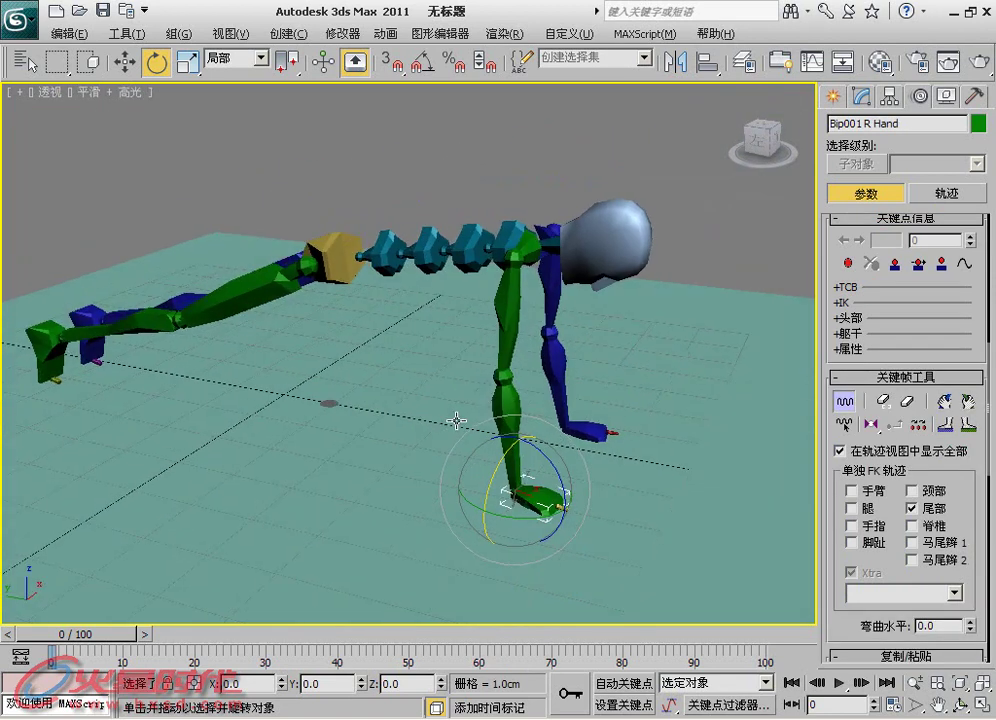
Select Bip001 and drag it down to Z 1.405 cm, bending the limbs.
drag(832, 249, 836, 451)
drag(858, 221, 858, 356)
click(868, 360)
mouse_move(542, 367)
alt+middle_down()
mouse_move(377, 360)
mouse_move(451, 349)
alt+middle_up()
drag(460, 178, 558, 278)
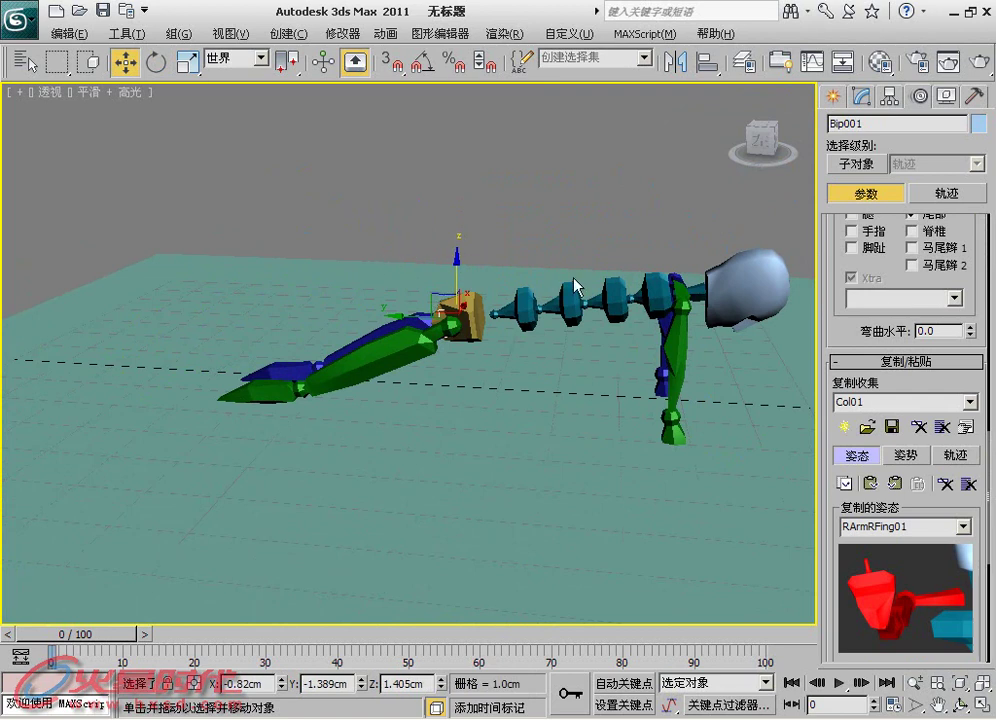
Undo the lowering back to Z 2.786 cm and give both hands planted keys.
key(ctrl+z)
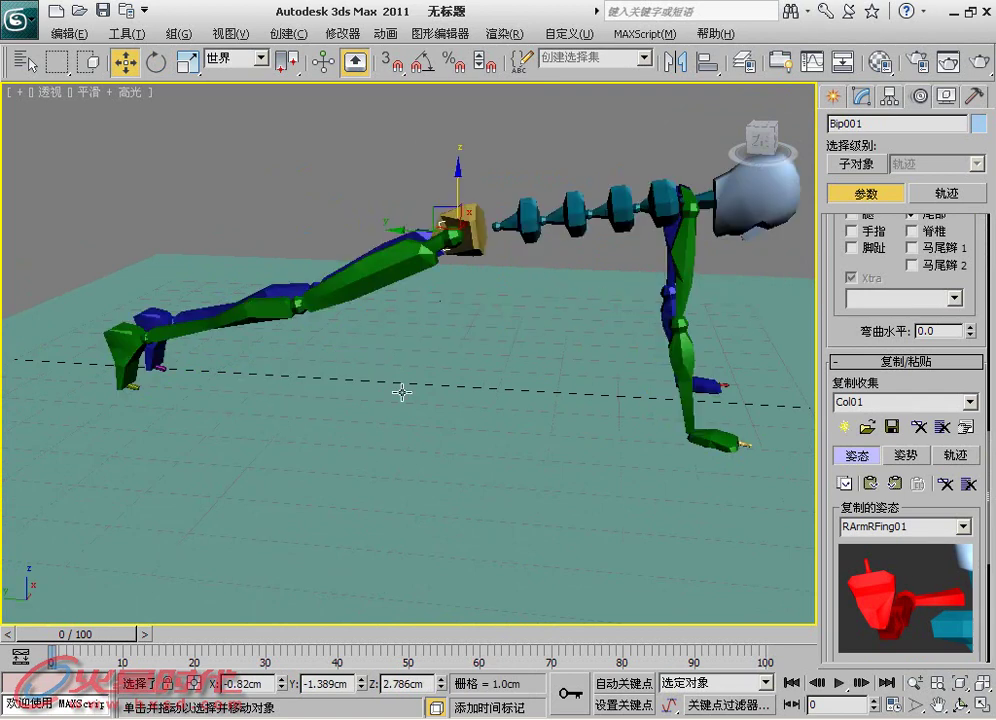
click(729, 433)
mouse_move(716, 459)
alt+middle_down()
mouse_move(689, 473)
mouse_move(545, 400)
alt+middle_up()
scroll(545, 400, up, 5)
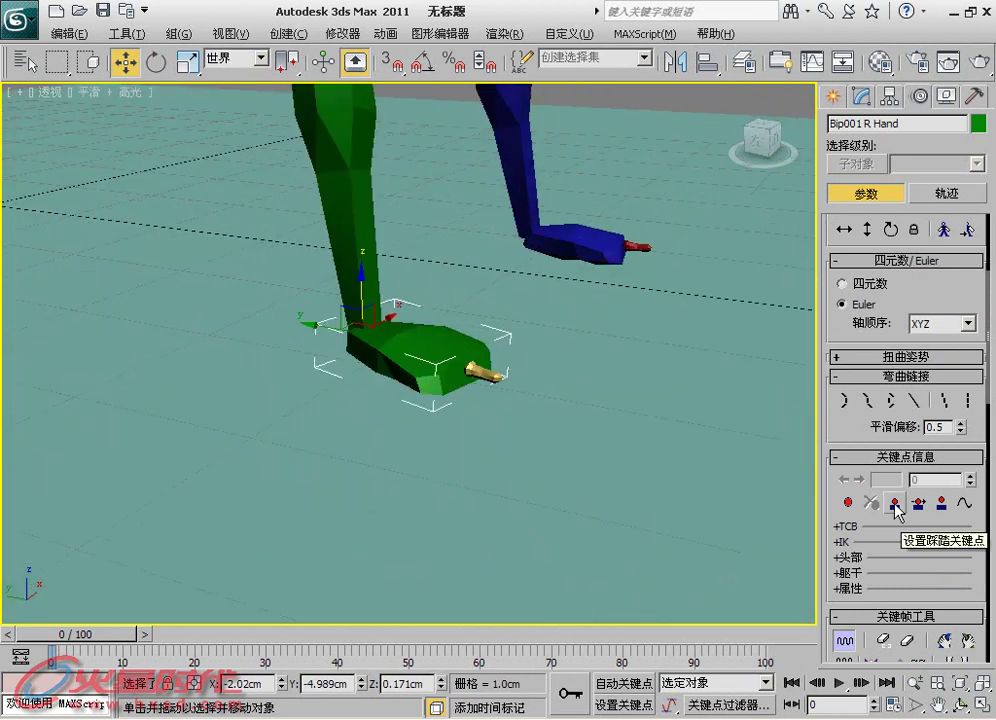
click(896, 505)
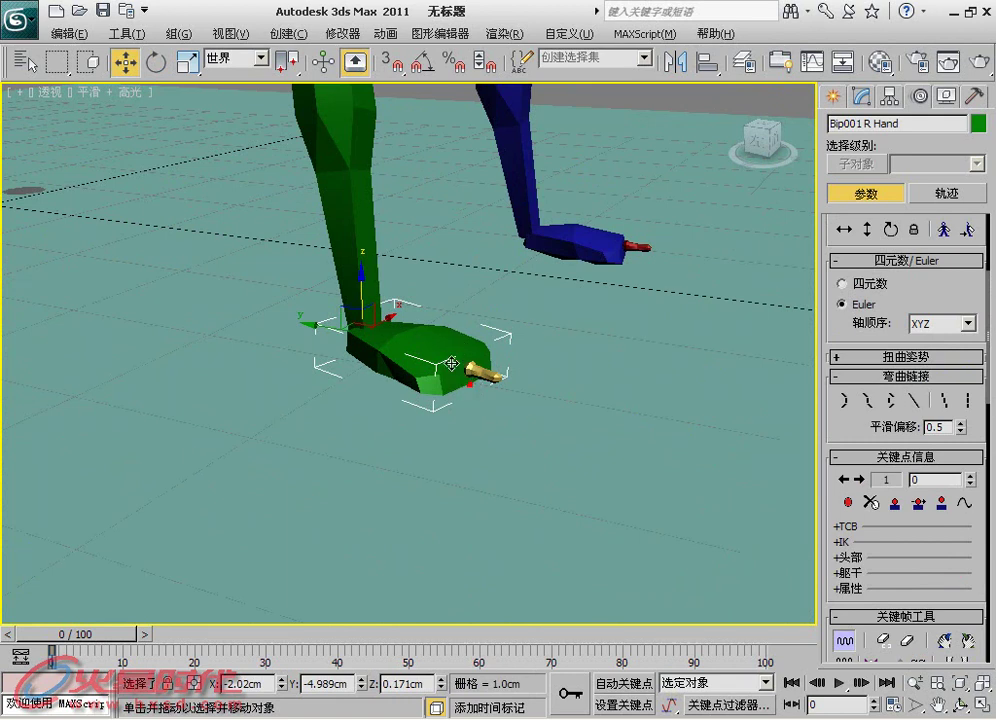
click(578, 243)
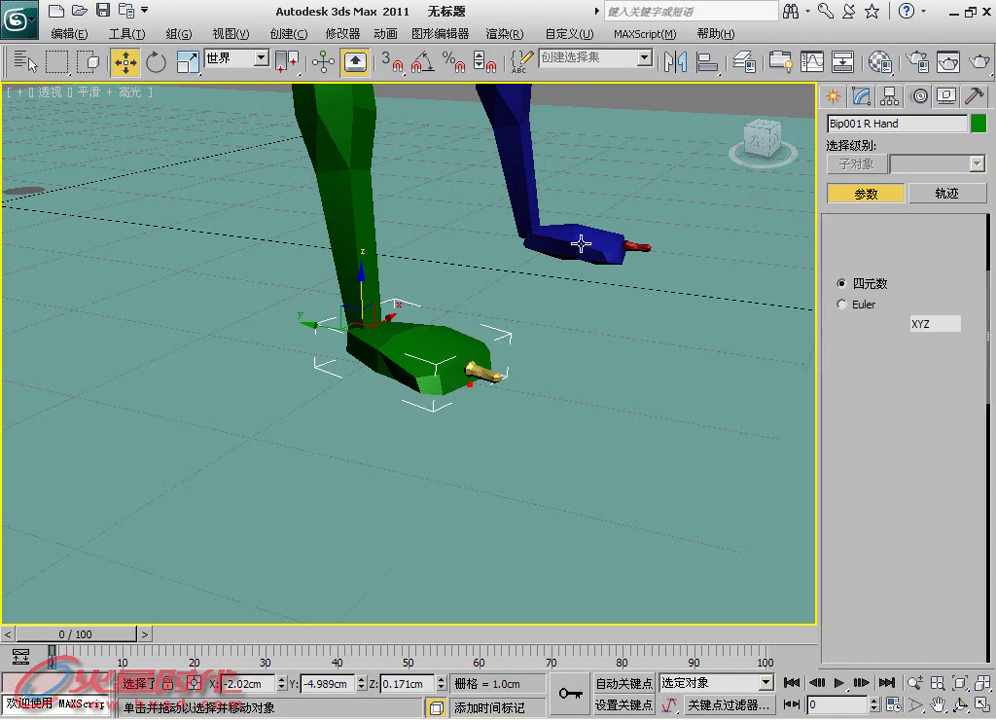
click(896, 503)
Give the right foot a planted key, select the left foot, then select all bones with Ctrl+A.
scroll(440, 410, down, 5)
middle_drag(439, 410, 630, 461)
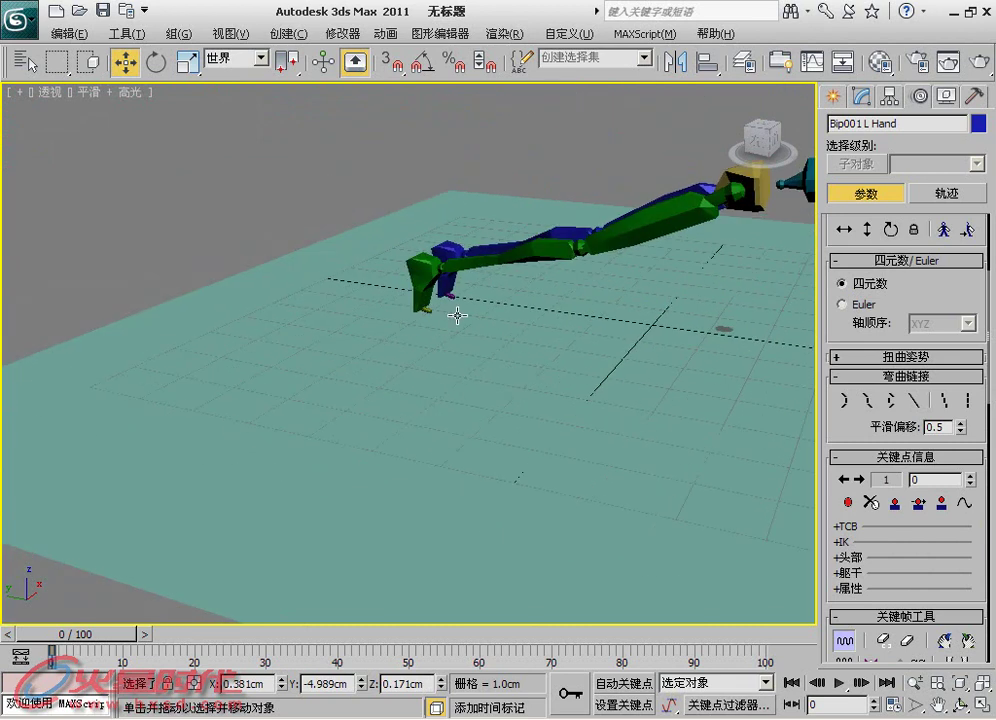
click(418, 287)
click(848, 503)
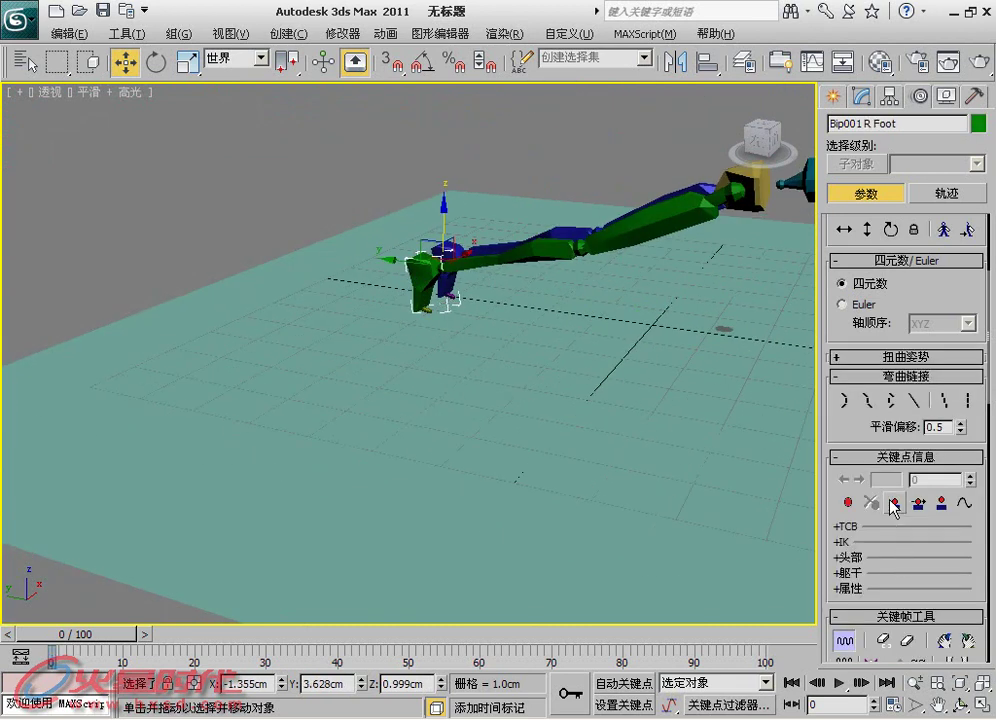
scroll(420, 310, up, 3)
click(380, 276)
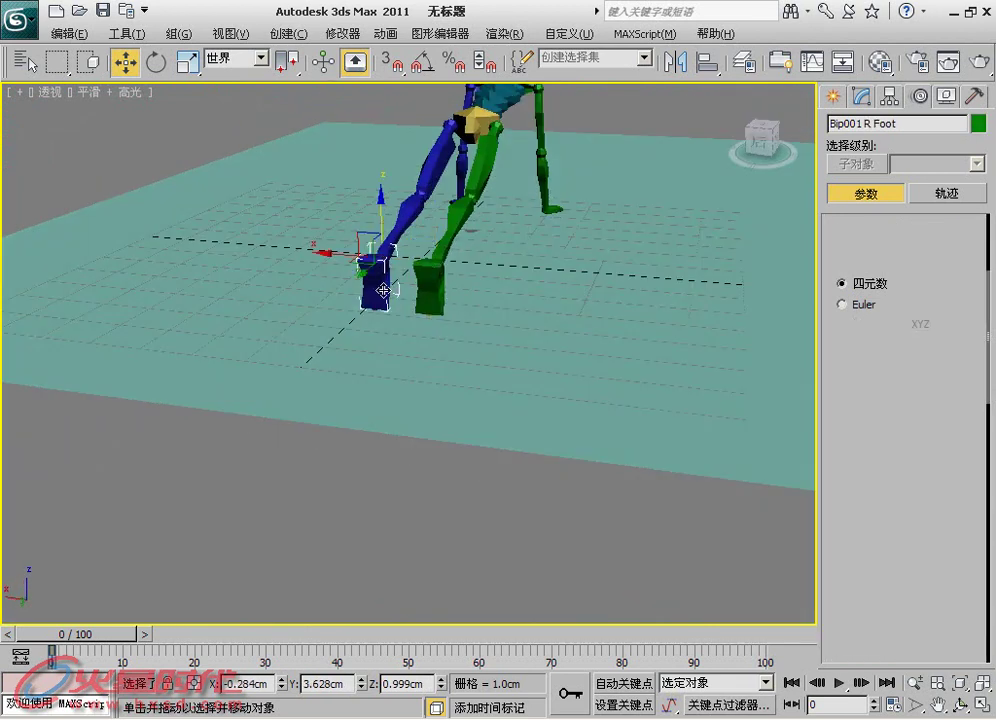
mouse_move(620, 353)
alt+middle_down()
mouse_move(378, 356)
mouse_move(204, 432)
alt+middle_up()
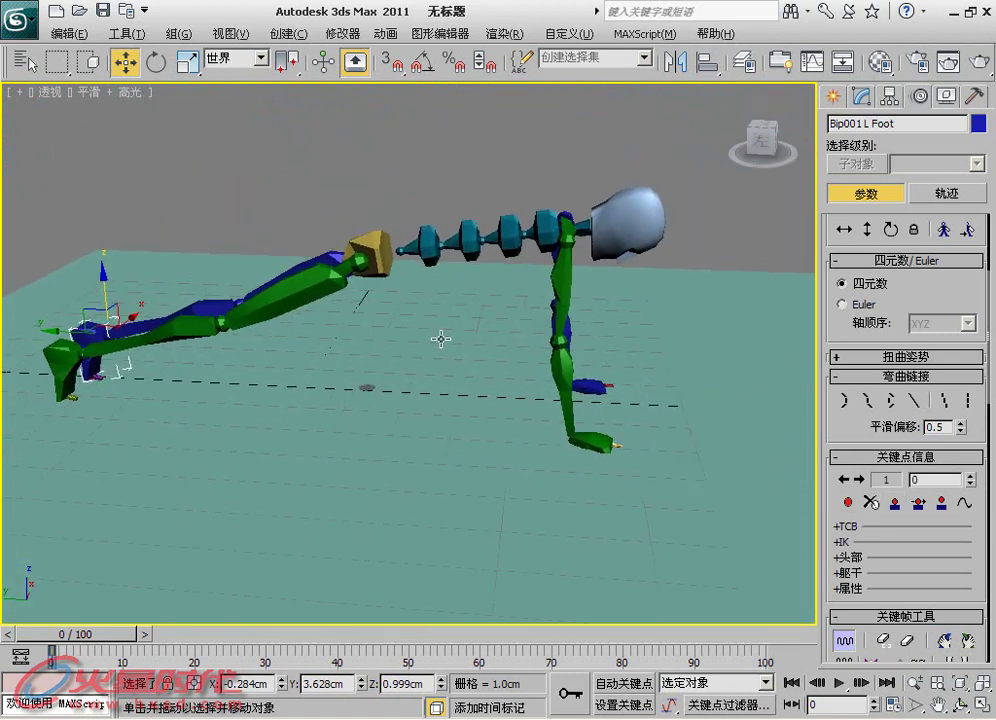
key(ctrl+a)
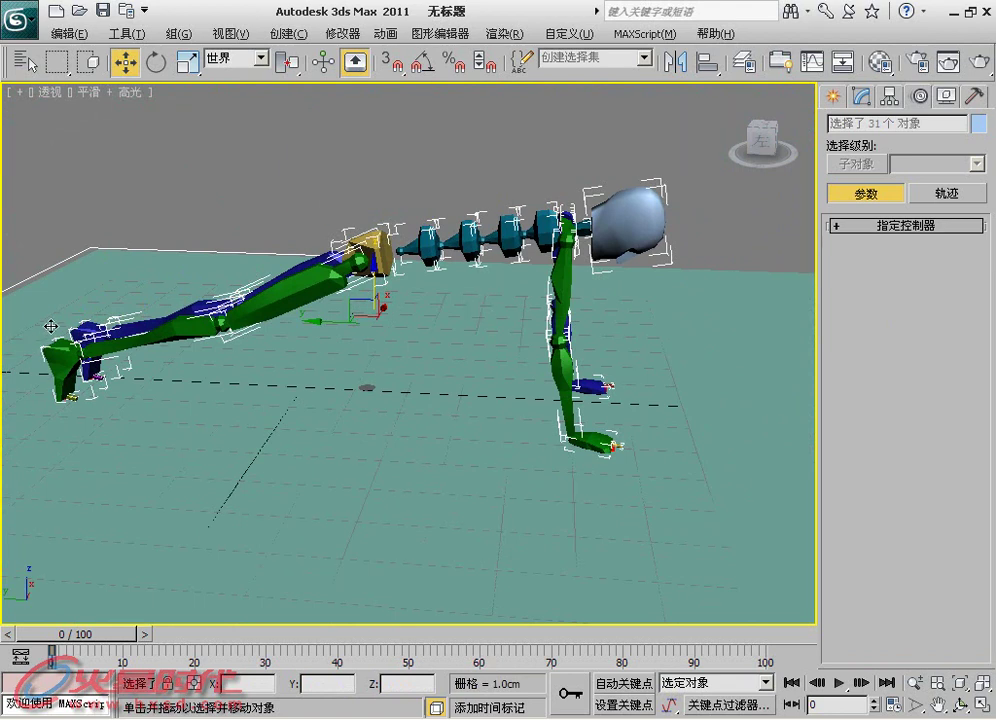
Key the biped pose at frame 0, enable Auto Key, go to frame 10 and select Bip001.
alt+click(471, 391)
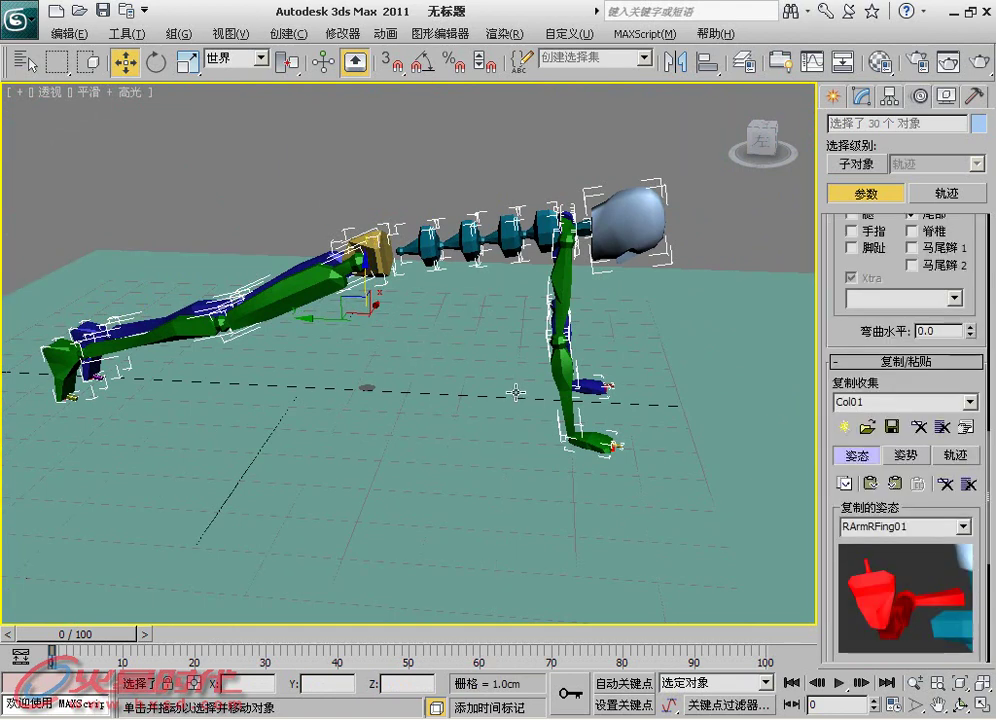
click(620, 684)
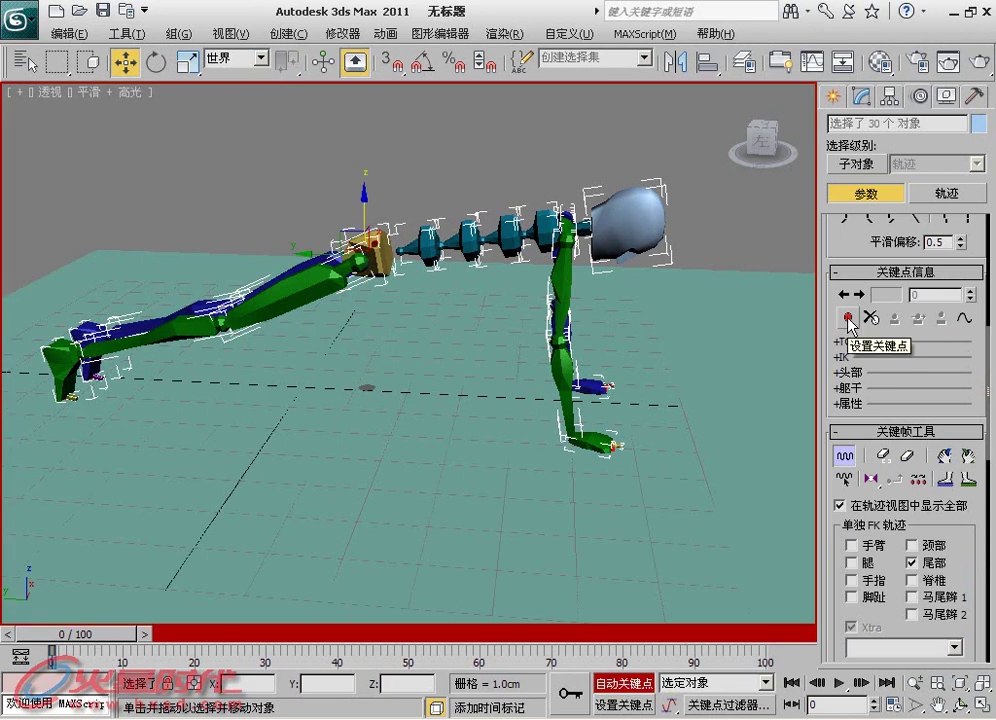
drag(113, 634, 140, 634)
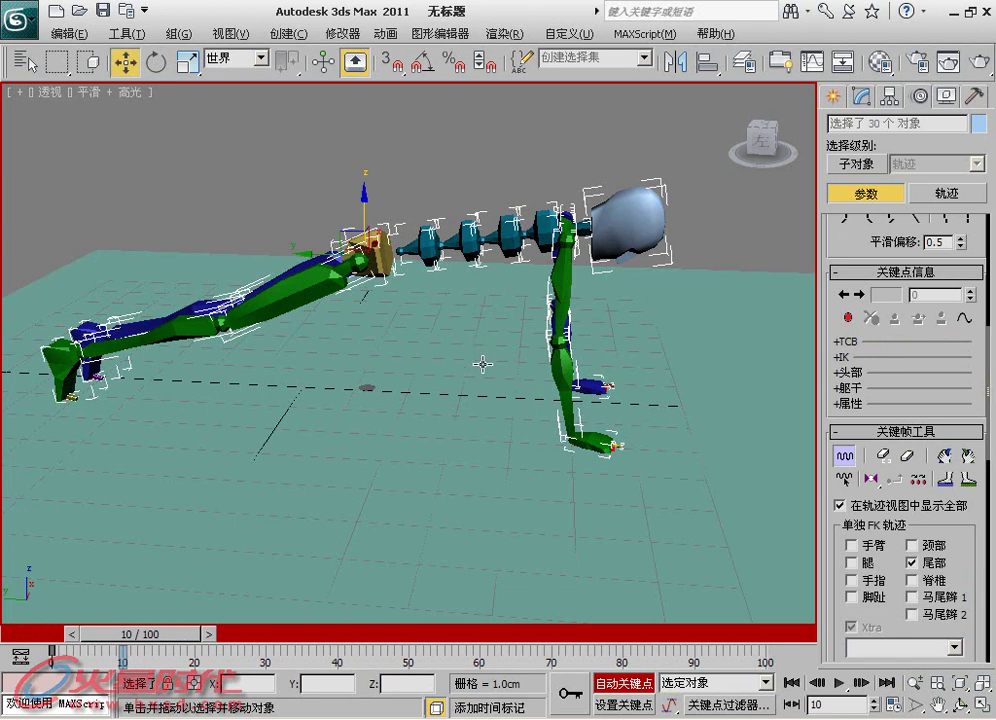
click(494, 147)
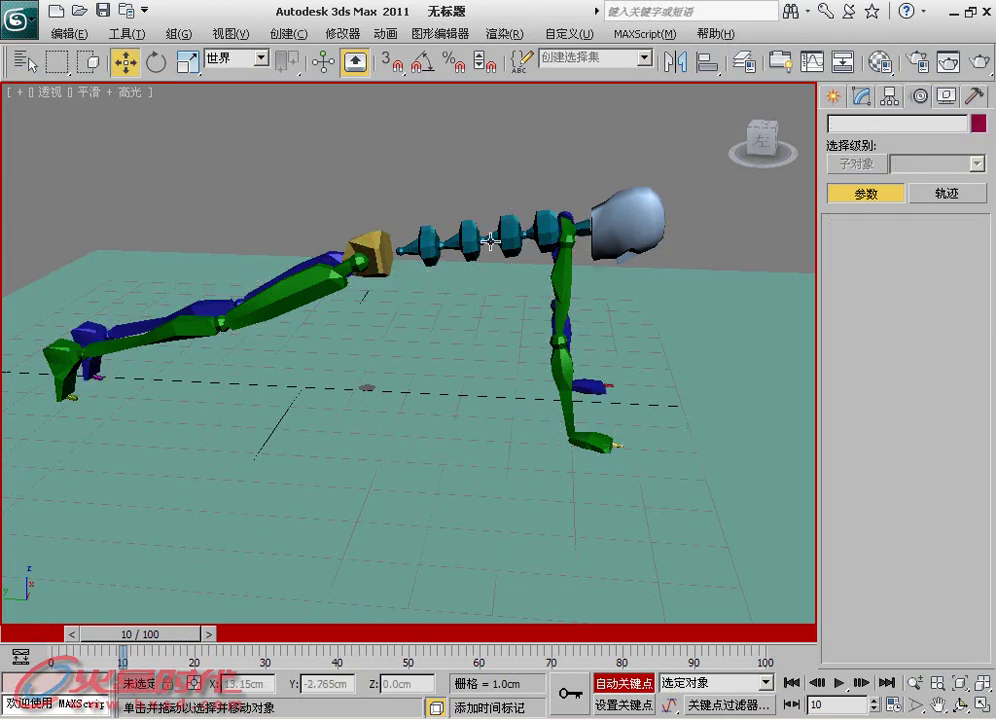
key(ctrl+z)
key(ctrl+z)
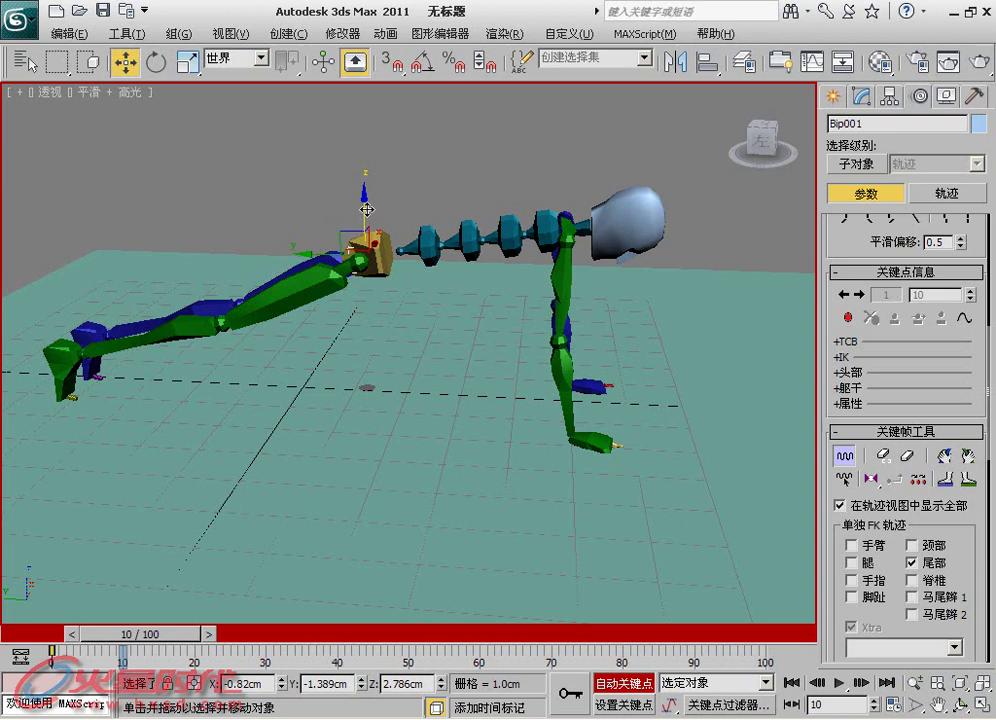
Lower Bip001 flat onto the ground at frame 10 and copy keys every 10 frames through 100.
mouse_move(367, 206)
mouse_down()
mouse_move(367, 338)
mouse_move(367, 295)
mouse_up()
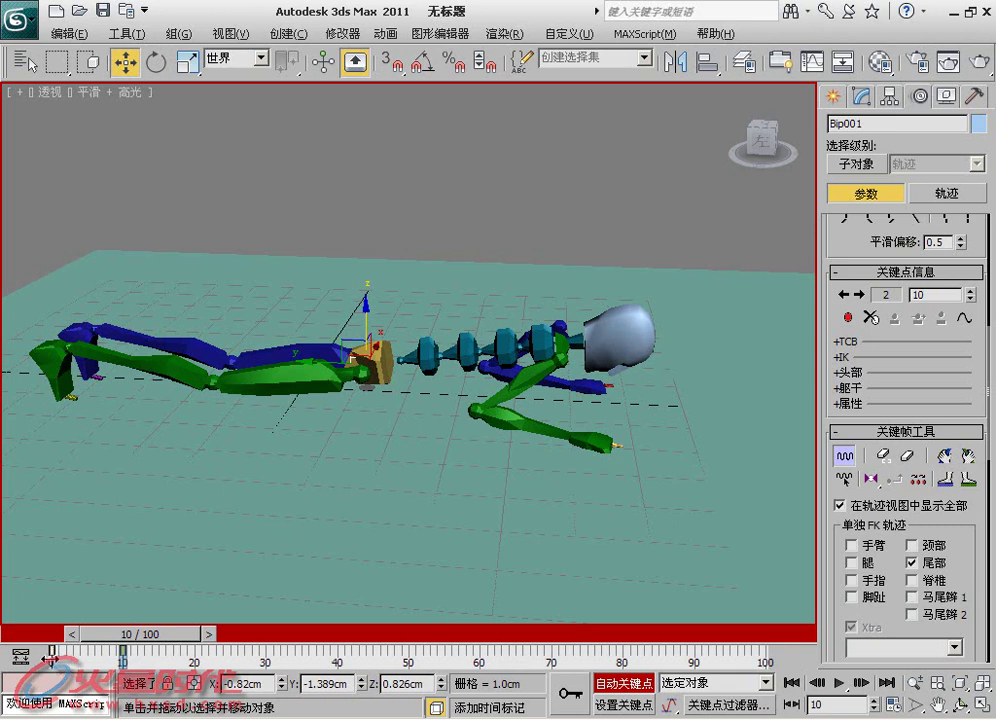
mouse_move(122, 650)
shift+mouse_down()
mouse_move(194, 650)
mouse_move(40, 670)
mouse_move(194, 651)
shift+mouse_up()
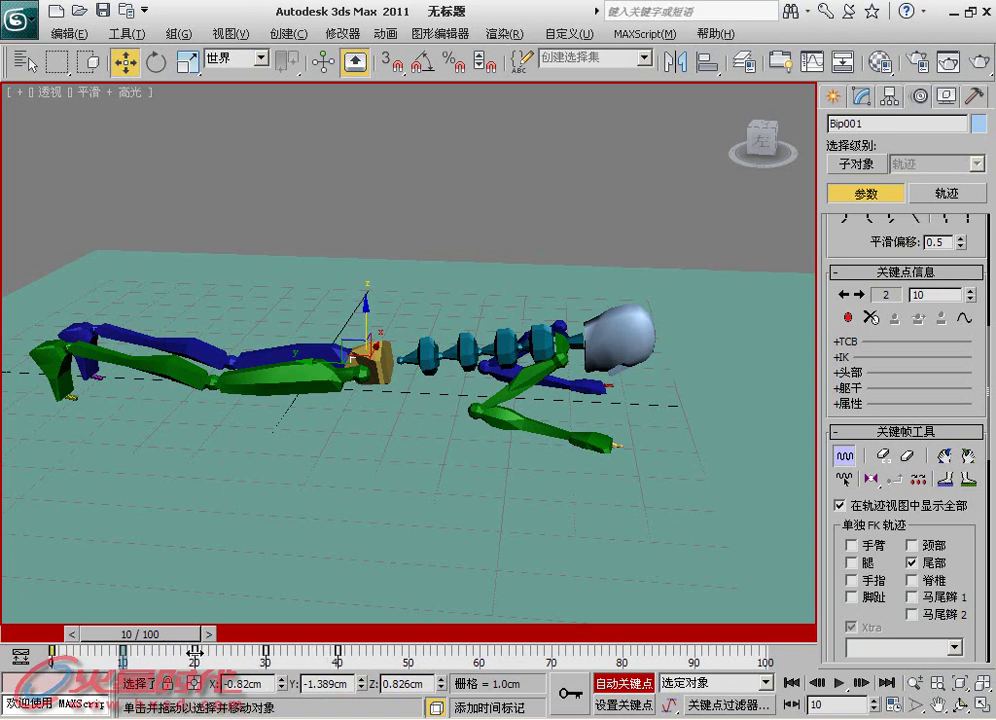
shift+drag(337, 651, 622, 651)
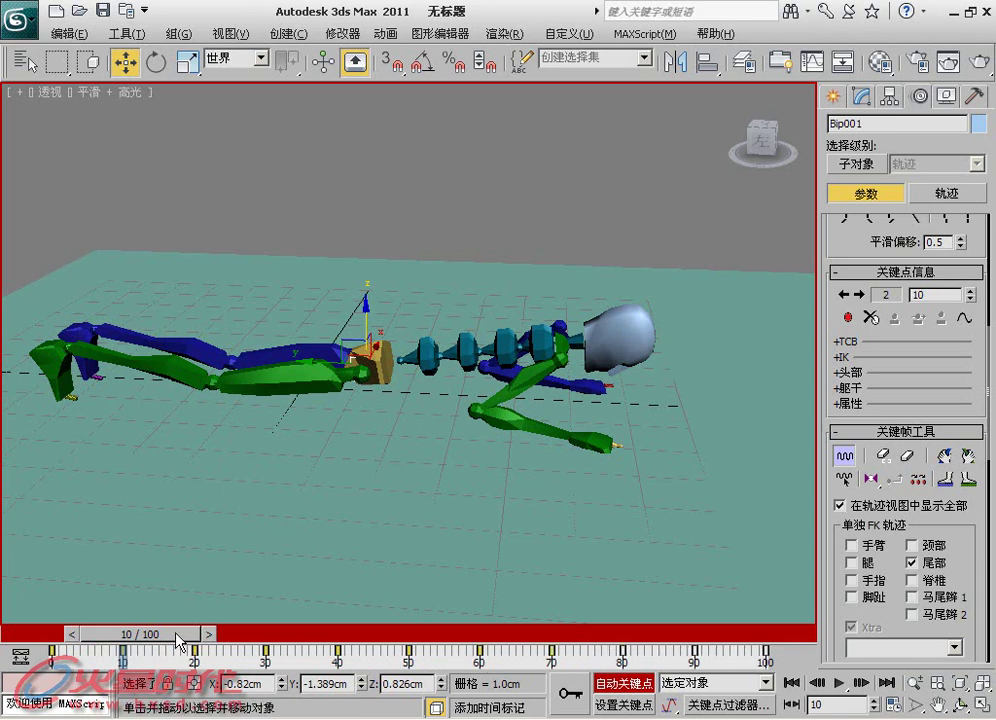
drag(183, 646, 117, 646)
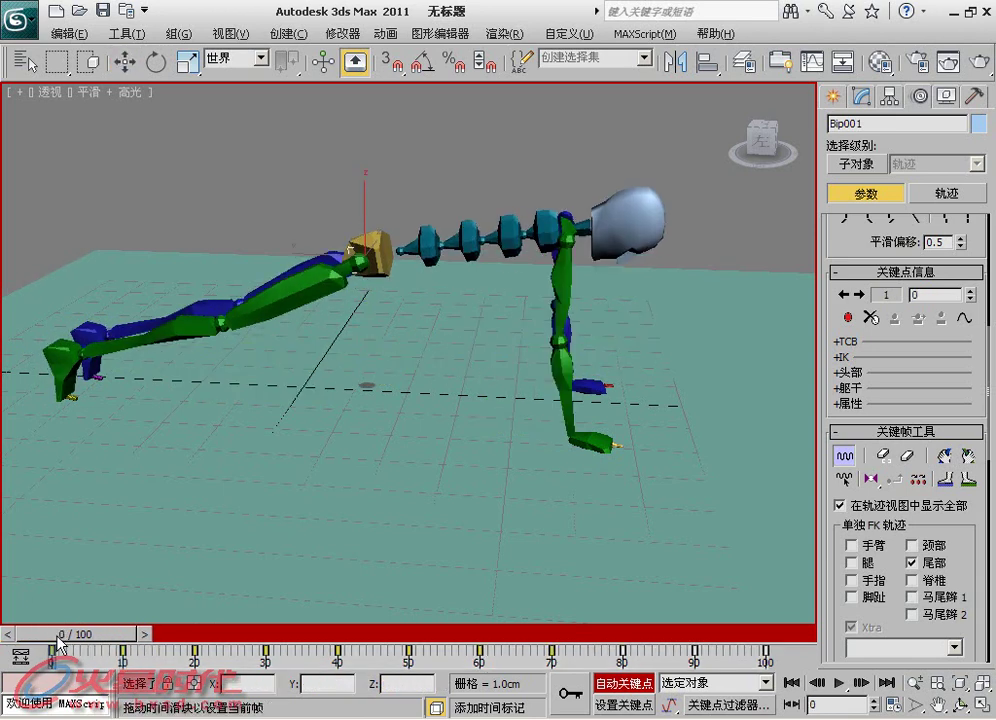
Play the push-up animation and orbit the viewport while it runs.
click(847, 680)
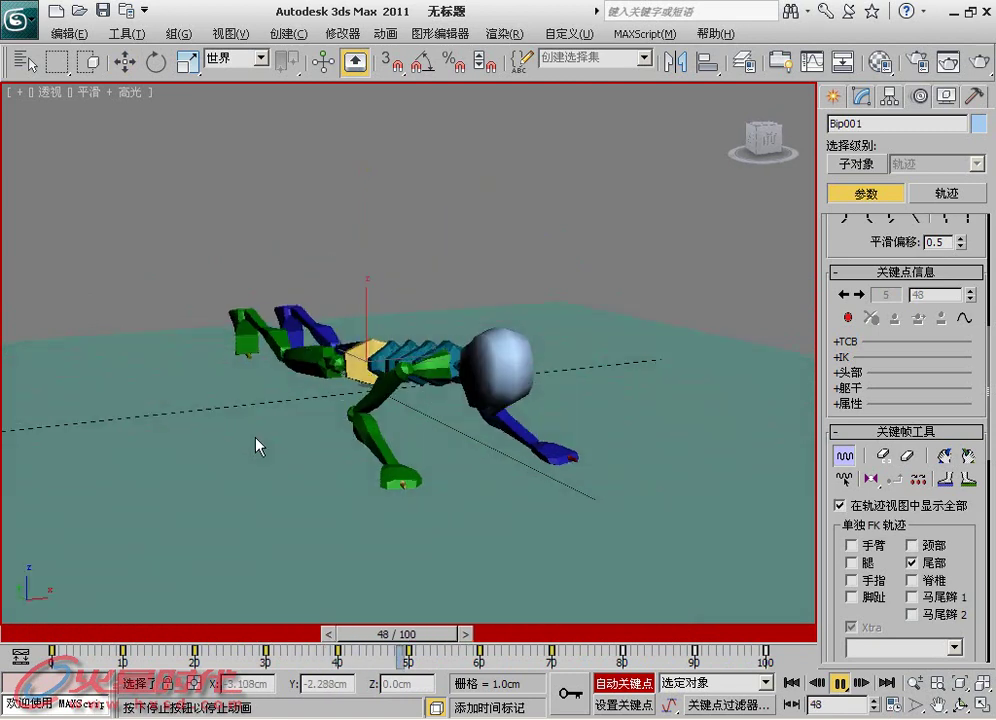
alt+middle_drag(258, 444, 516, 473)
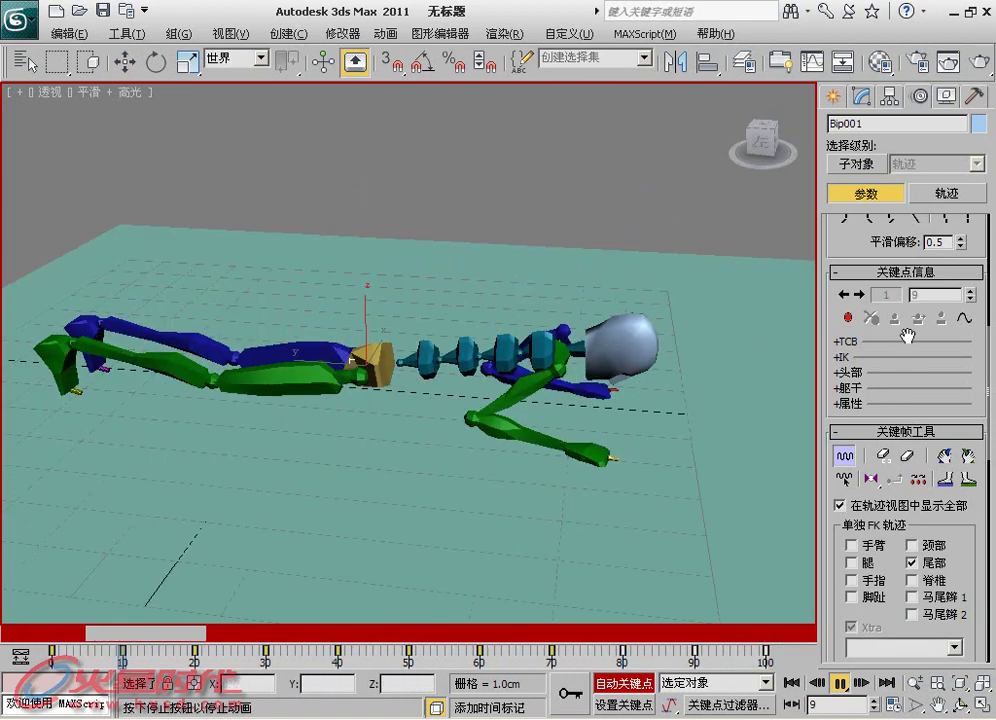